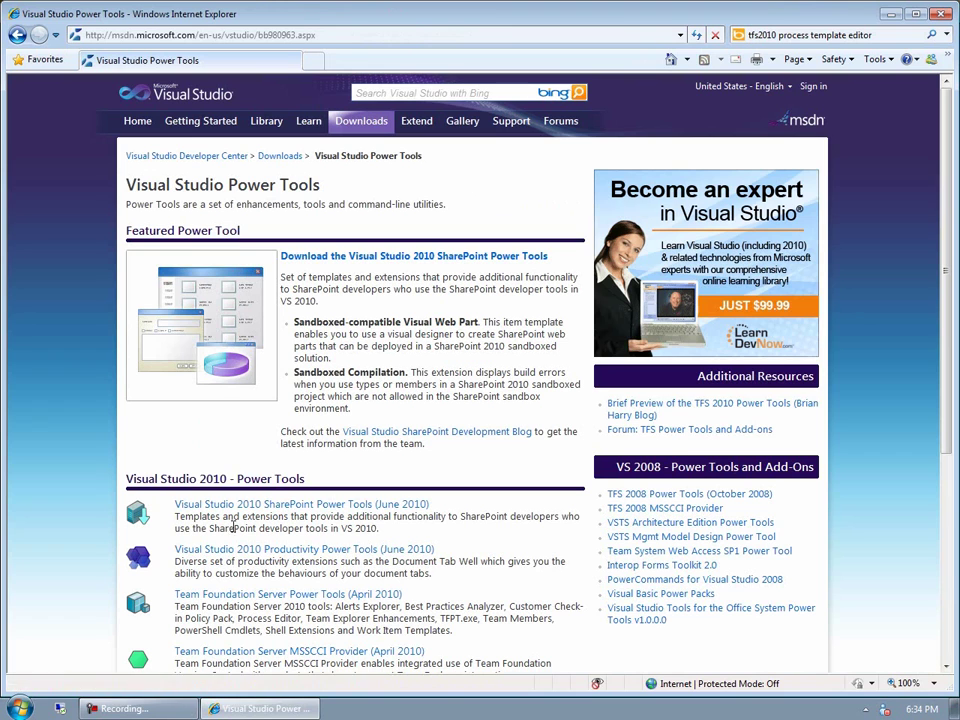
Step: Open the Team Foundation Server Power Tools (April 2010) page and find the Process Editor entry in its tool list
click(223, 597)
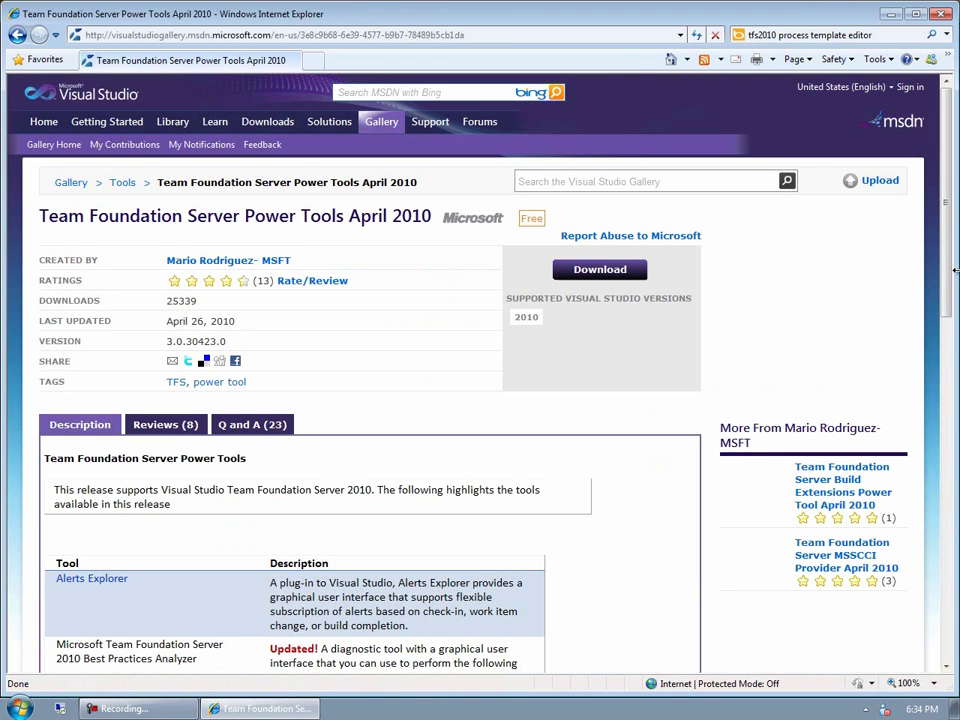
drag(950, 287, 945, 494)
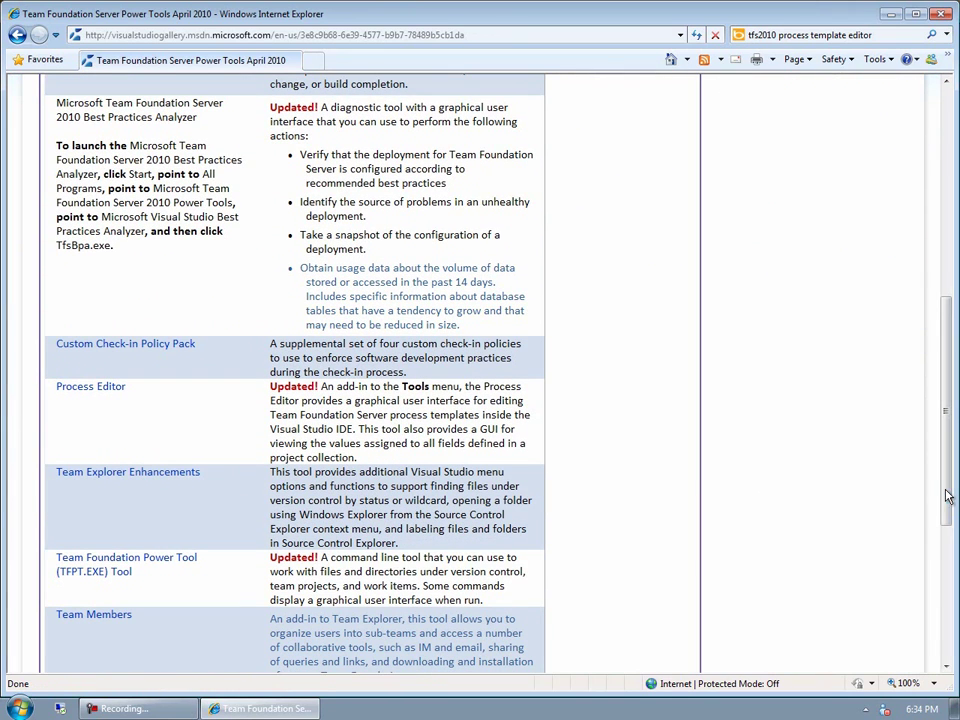
drag(57, 391, 509, 431)
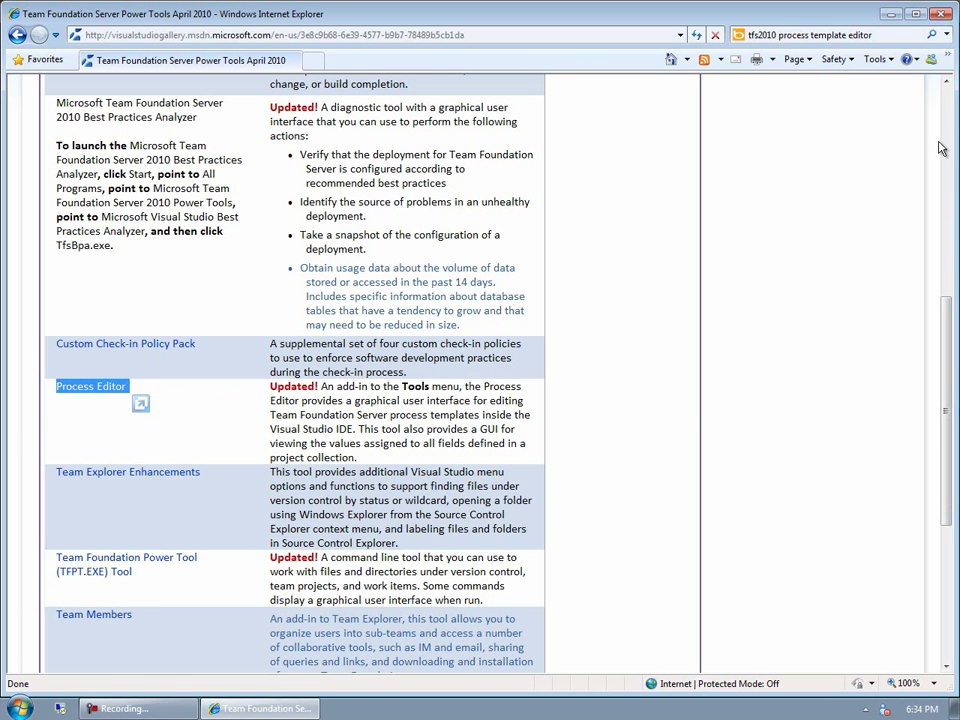
Step: Download the Power Tools installer tfpt.msi and save it to the Desktop
click(952, 114)
click(592, 253)
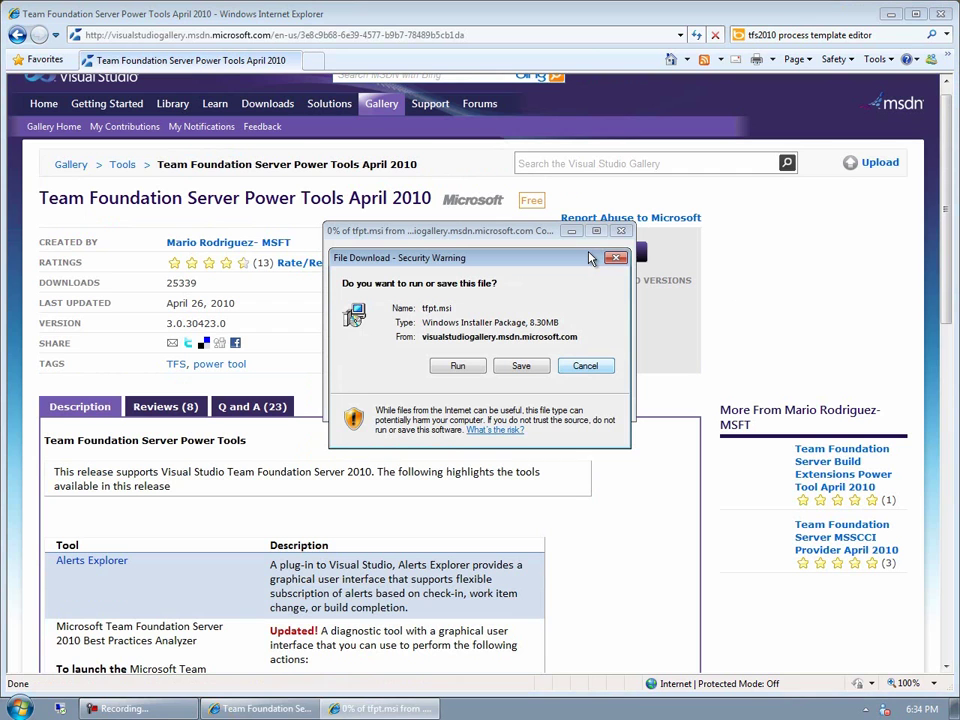
click(521, 366)
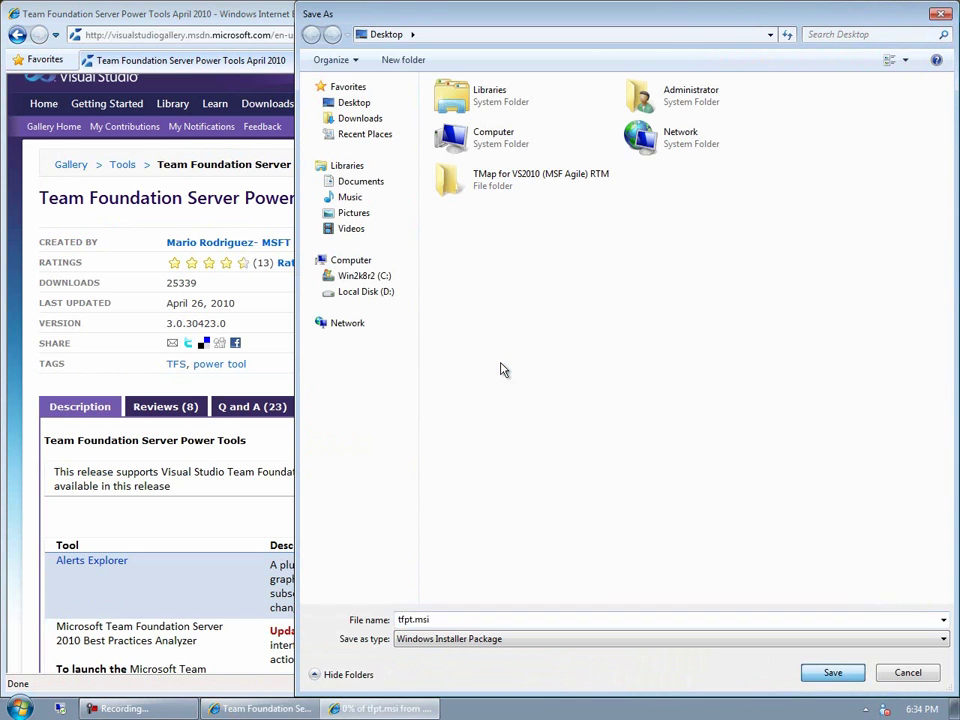
key(Return)
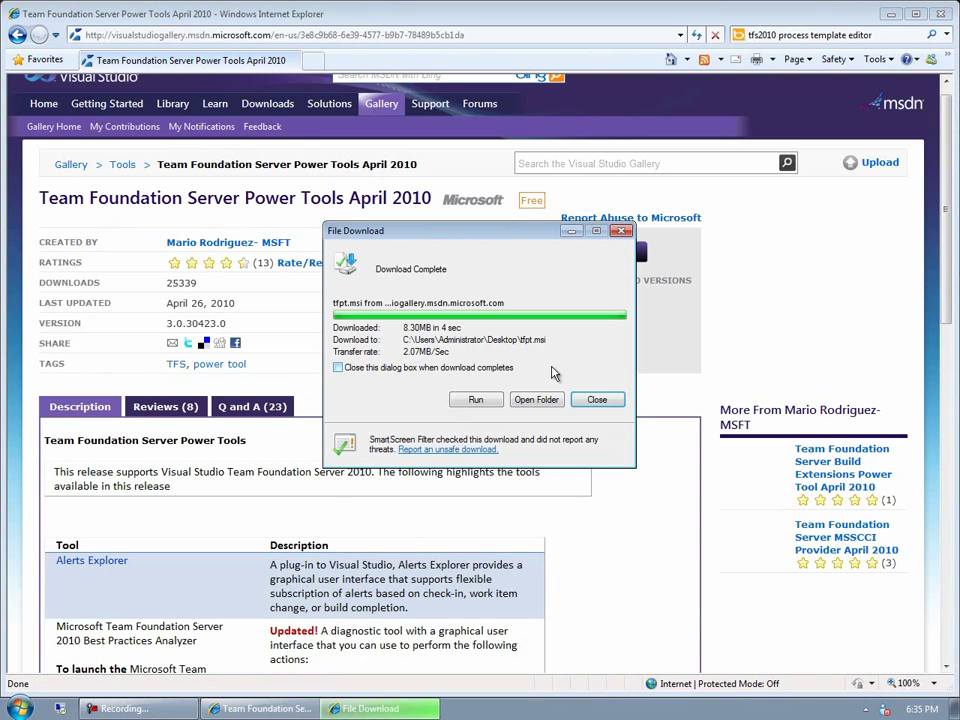
Step: Run the downloaded tfpt.msi installer, allowing it past the security warning, and close the browser
click(477, 399)
click(516, 316)
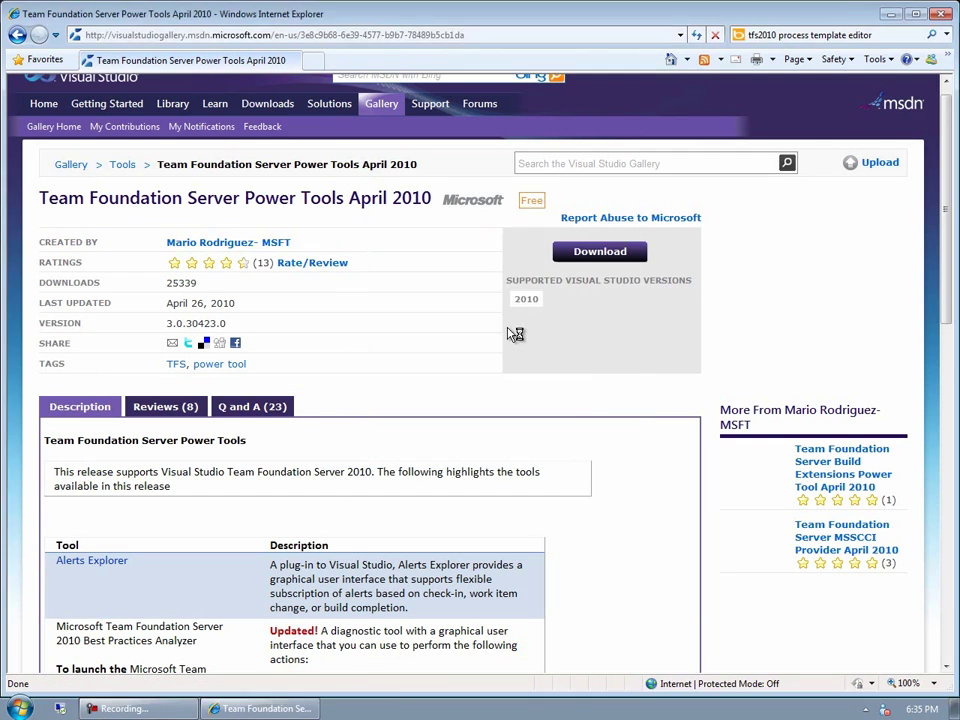
click(940, 14)
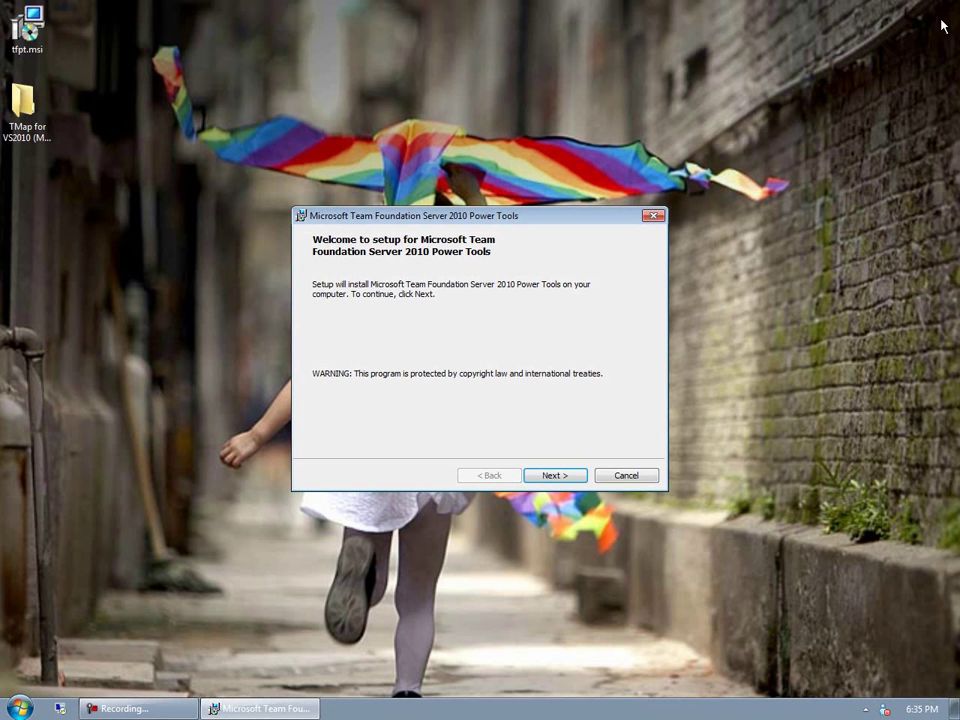
Step: Accept the license terms and complete the installation of Microsoft Team Foundation Server 2010 Power Tools
click(582, 477)
click(455, 423)
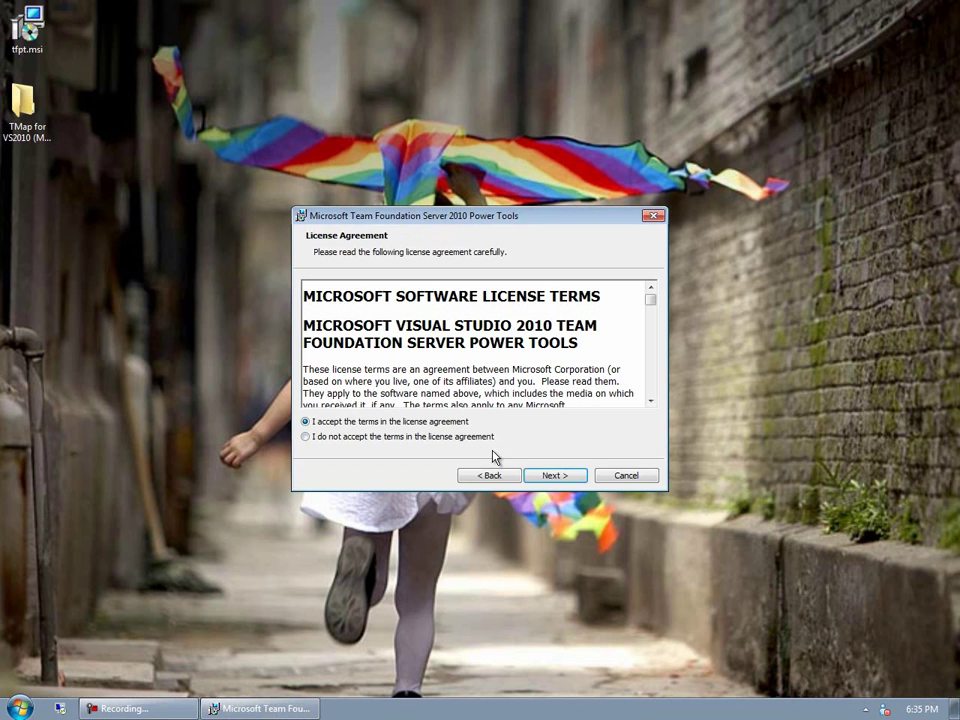
click(560, 482)
click(560, 485)
click(589, 476)
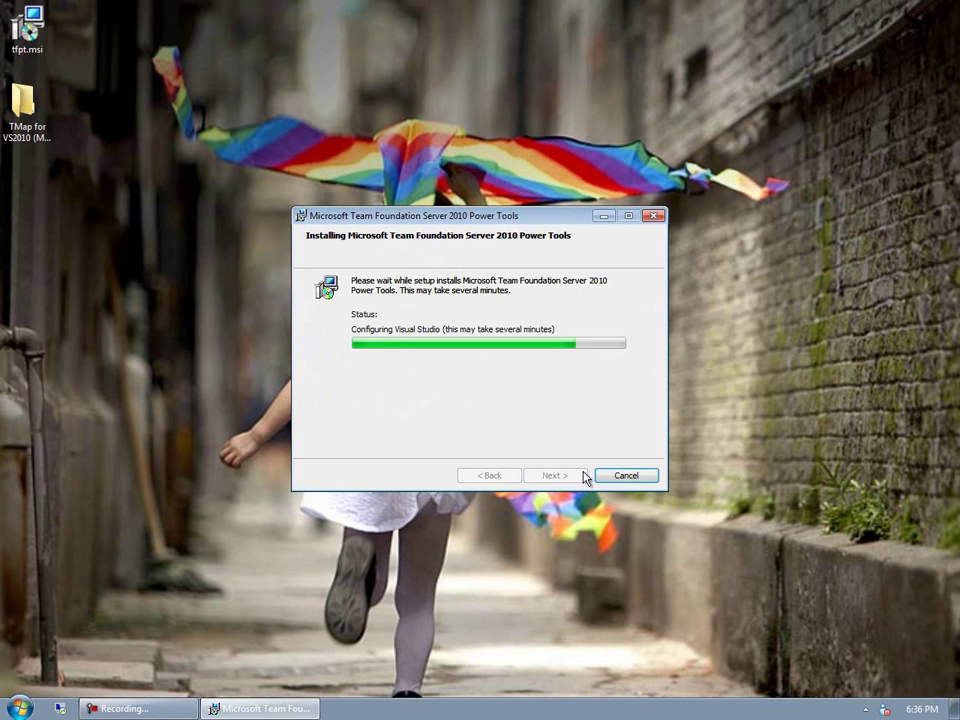
click(584, 476)
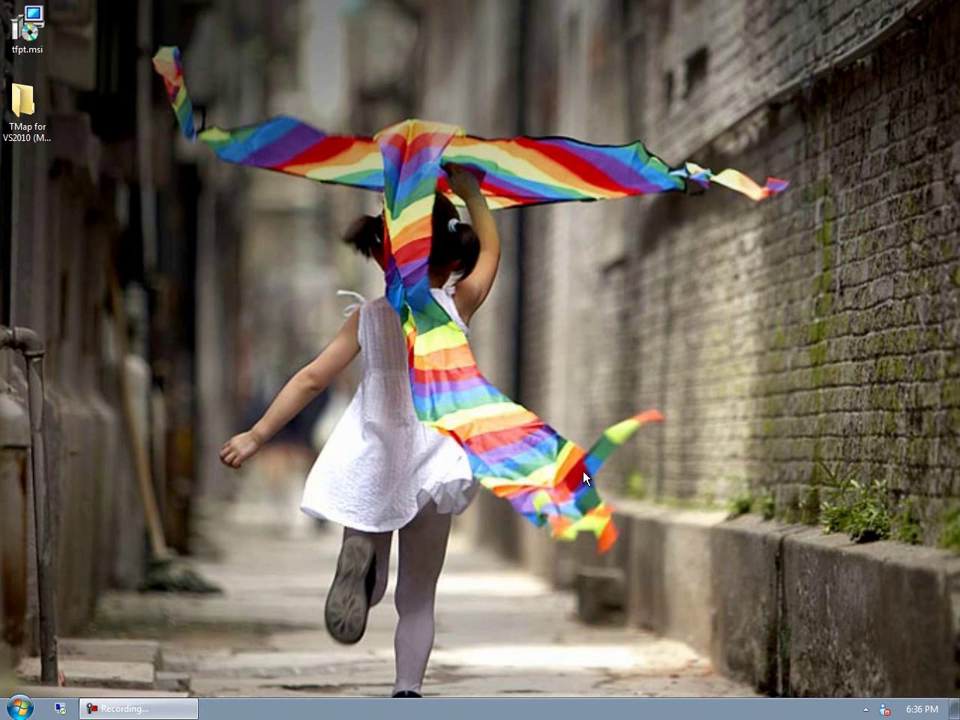
Step: Start Visual Studio 2010 and open the process template from the Desktop folder TMap for VS2010 (MSF Agile) RTM in the Process Editor
click(19, 708)
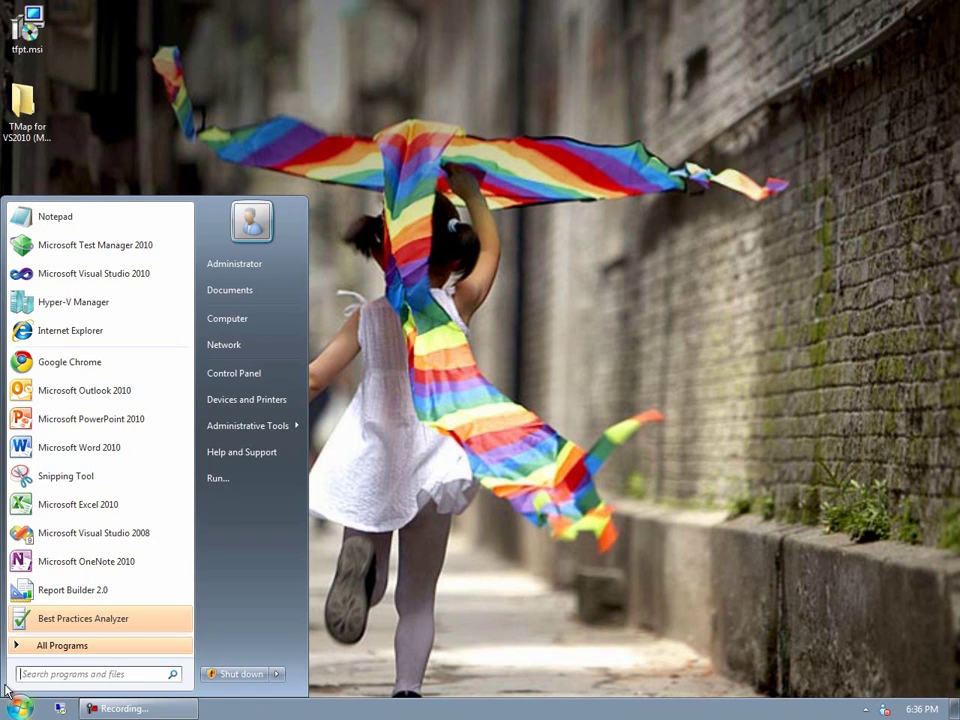
click(93, 273)
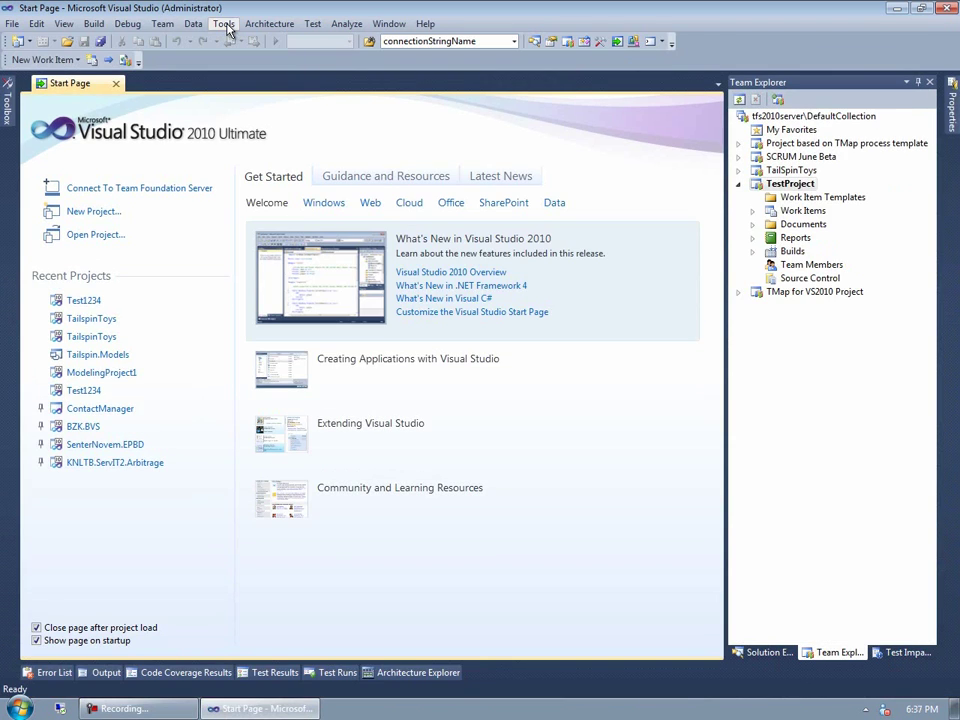
click(224, 26)
mouse_move(230, 45)
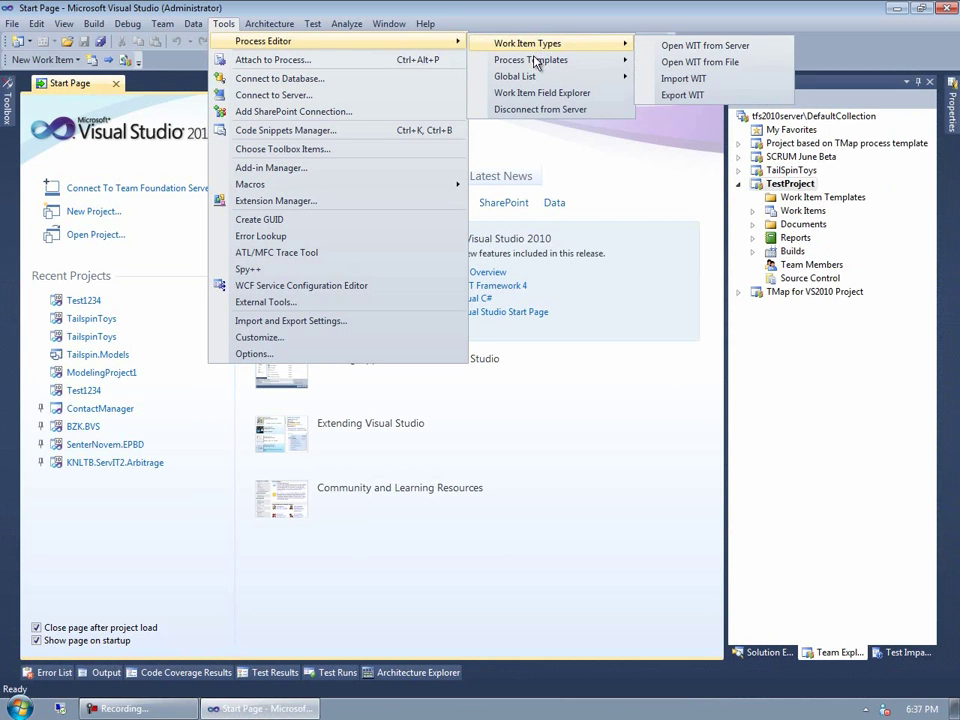
mouse_move(537, 62)
click(708, 62)
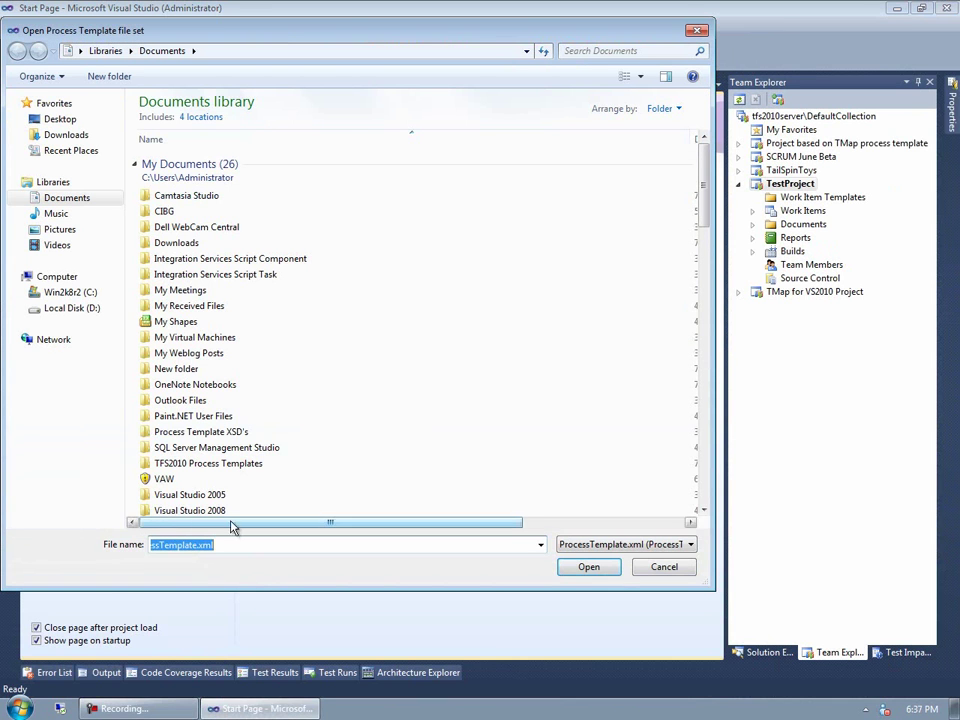
click(60, 119)
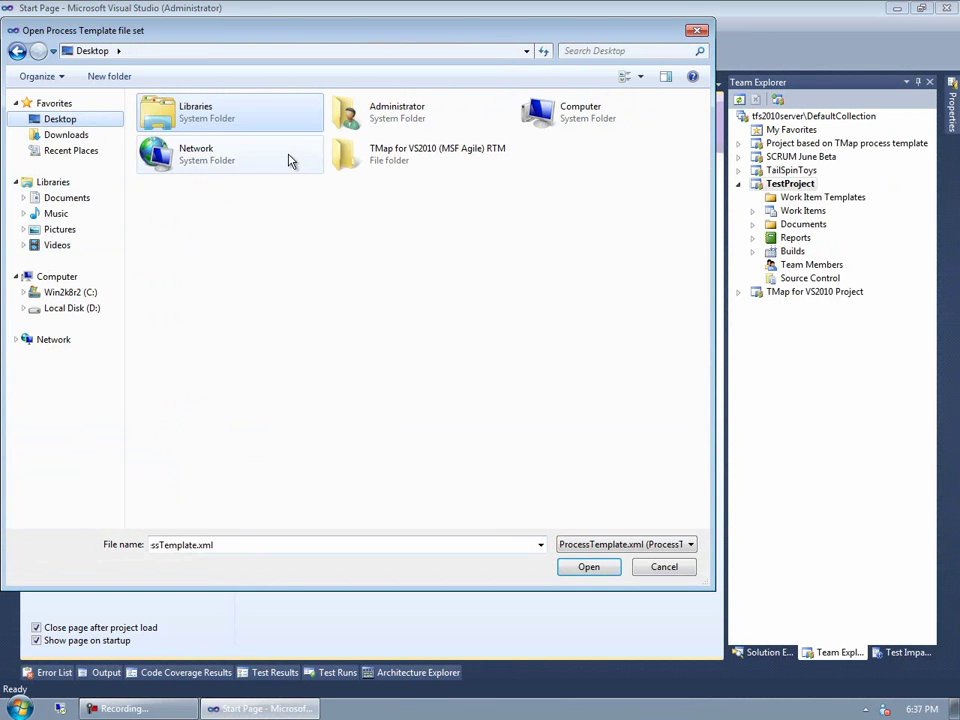
double_click(378, 163)
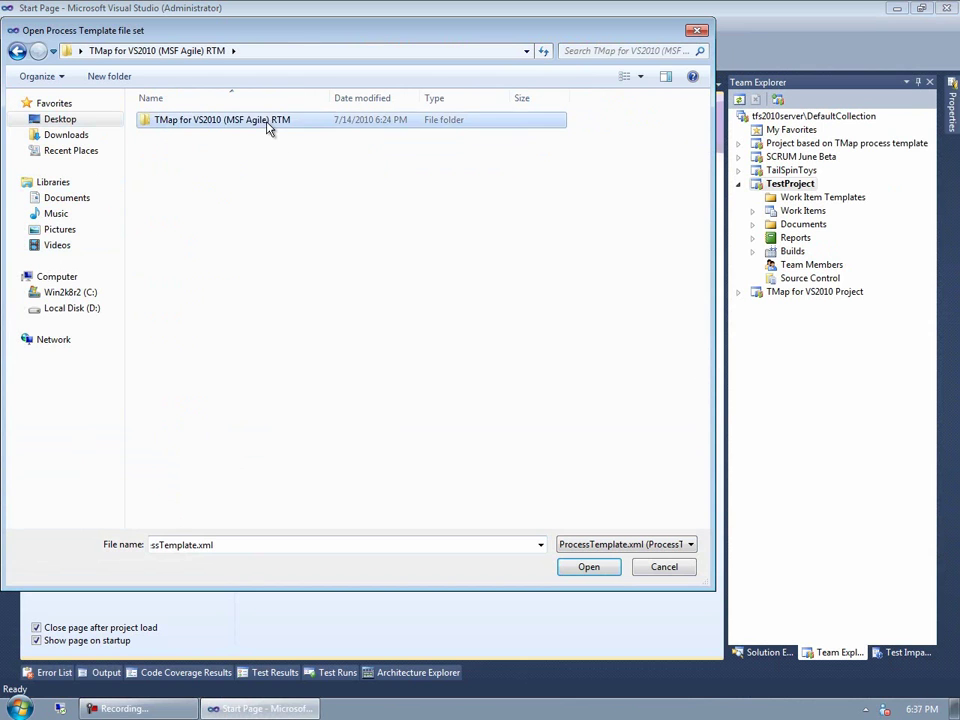
double_click(268, 122)
click(573, 568)
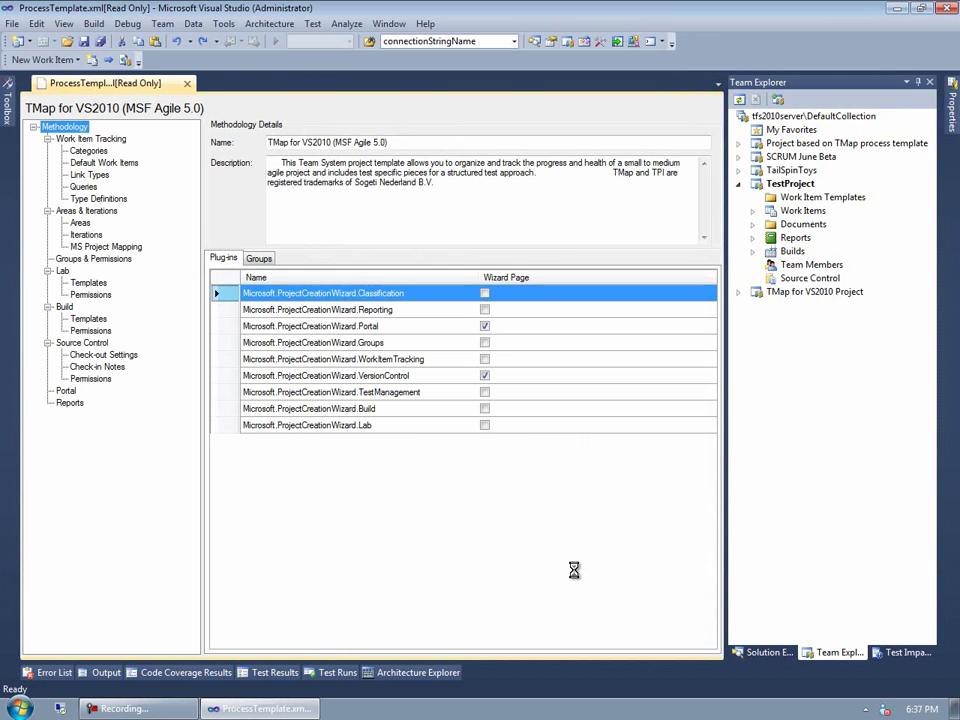
Step: Review the template's work item tracking settings, covering categories, default work items, queries and type definitions
click(107, 142)
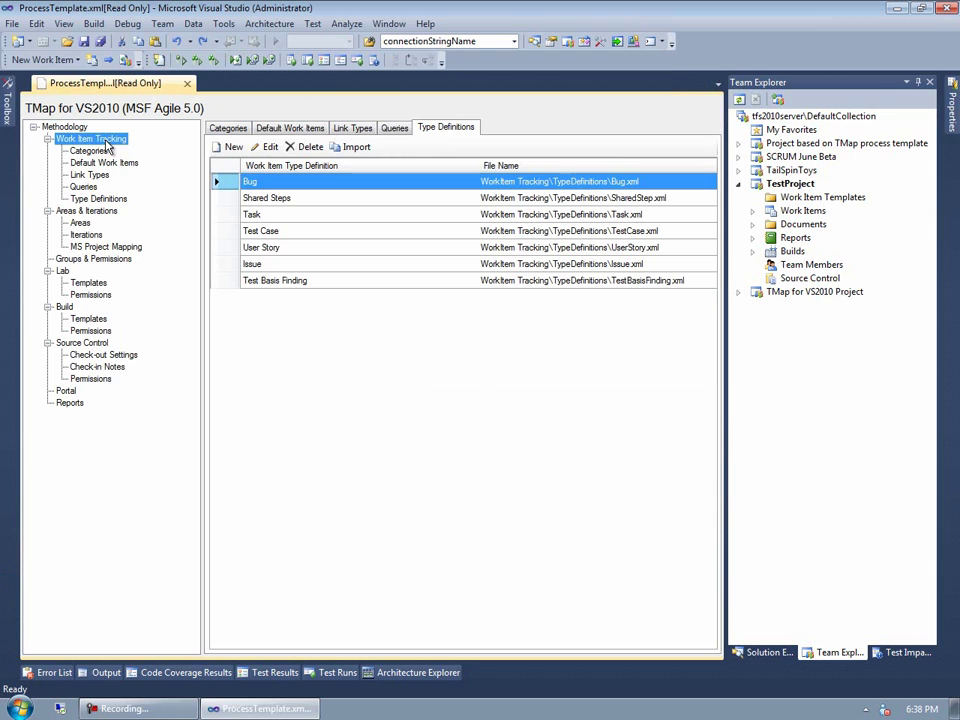
click(230, 129)
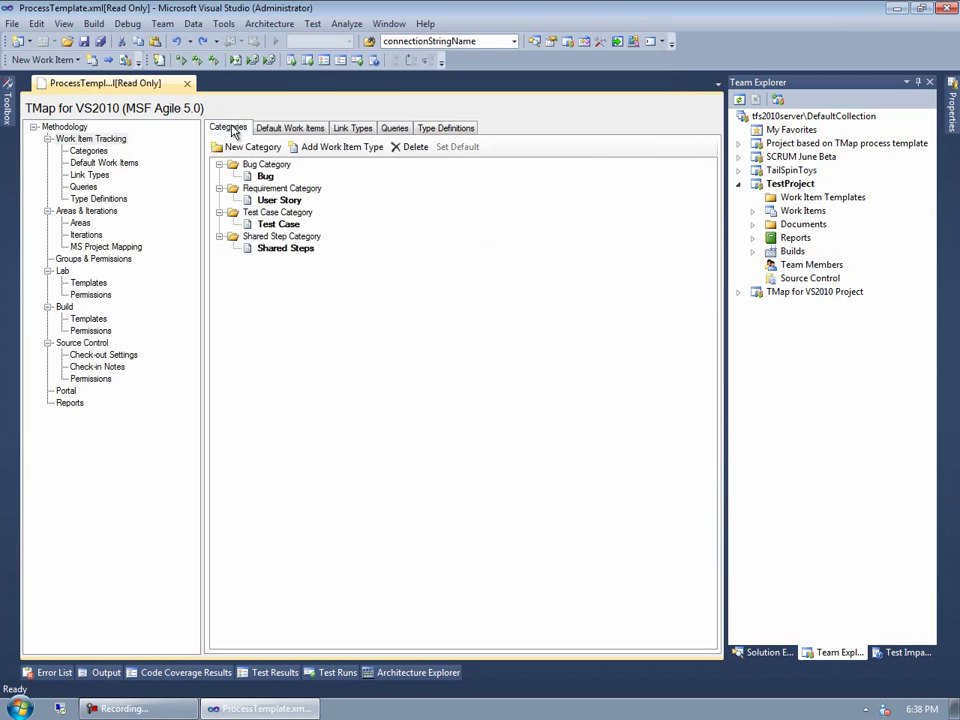
click(305, 128)
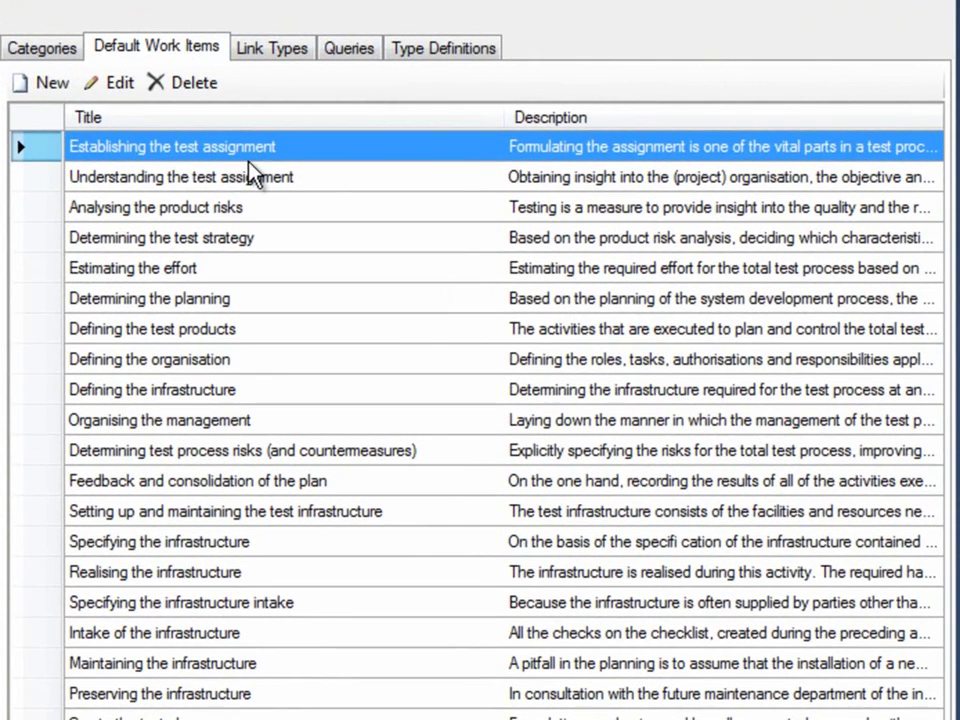
click(254, 180)
click(252, 212)
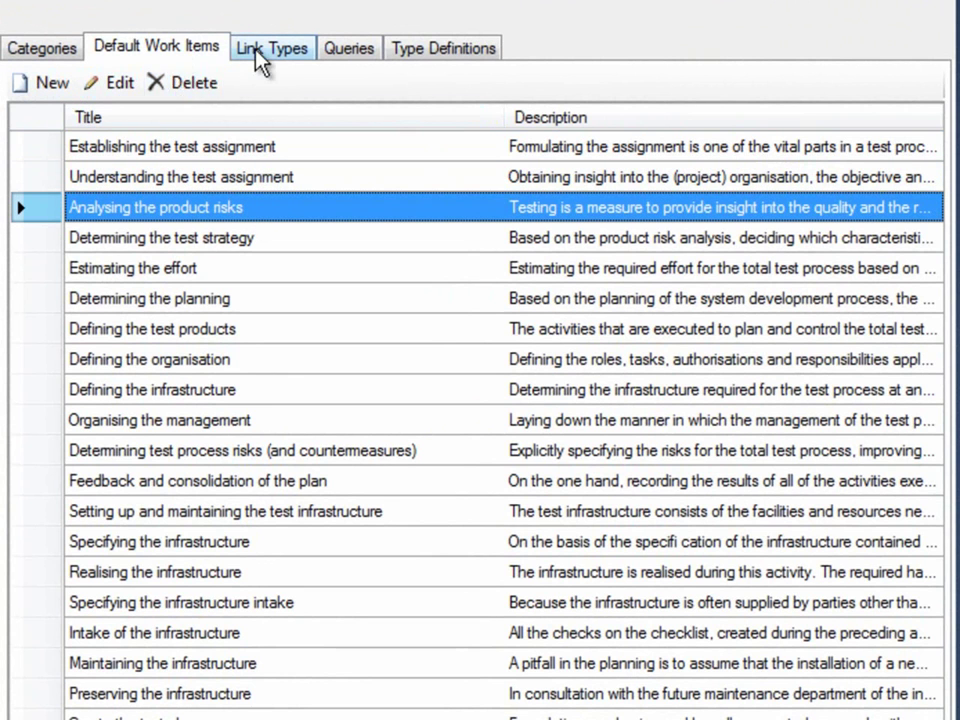
click(370, 53)
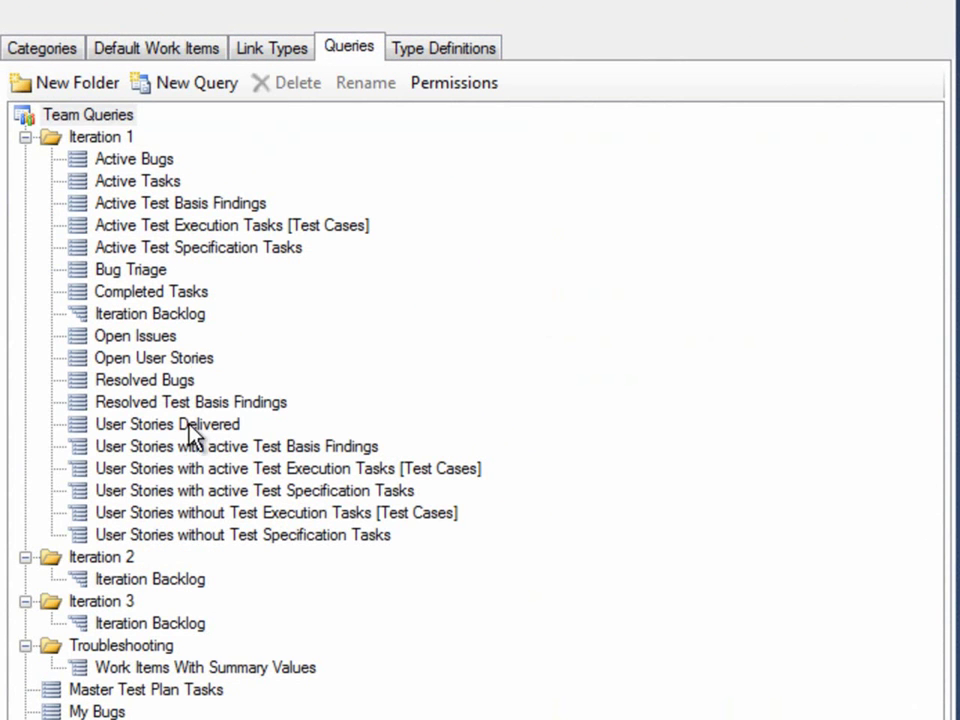
click(446, 53)
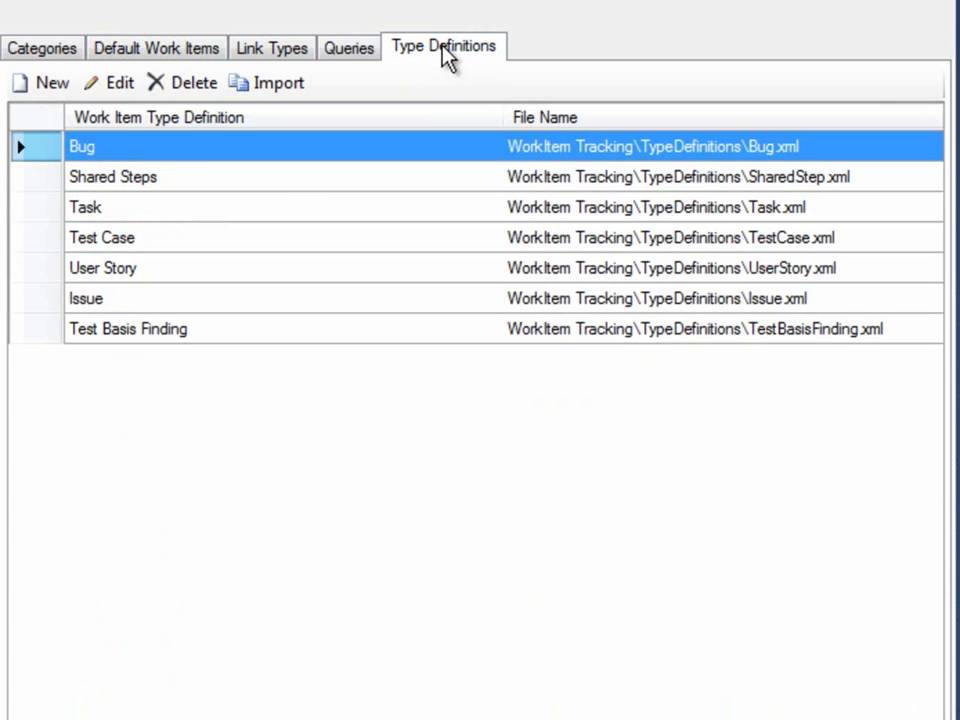
Step: Add a TAG string field to the Test Case type with reference name Sogeti.Tag and help text "A string filed to hold tags for the test case"
click(180, 245)
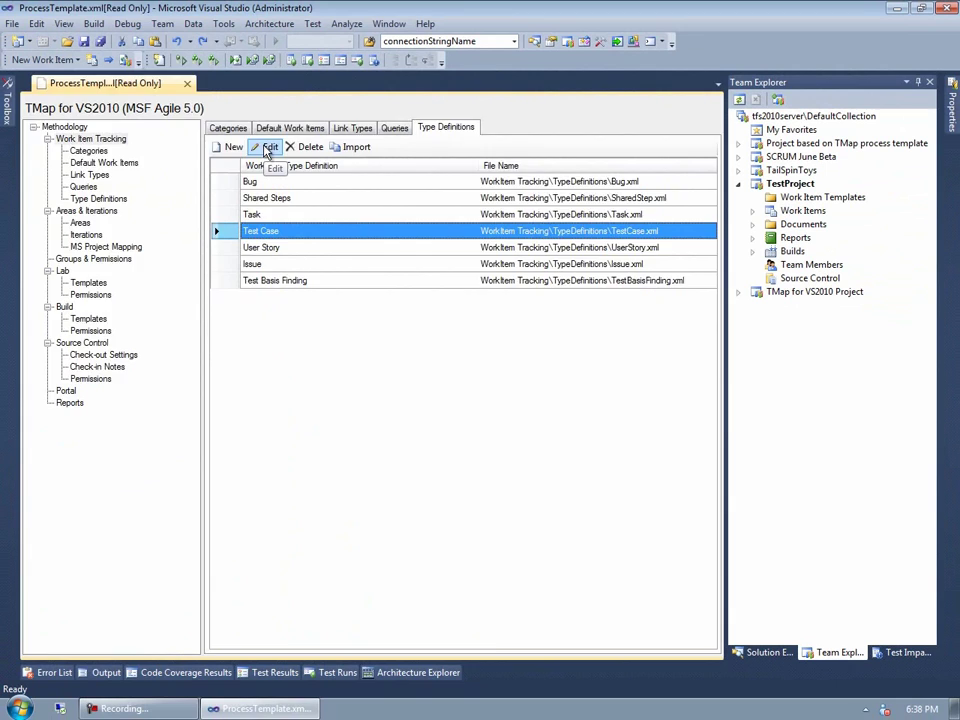
click(268, 148)
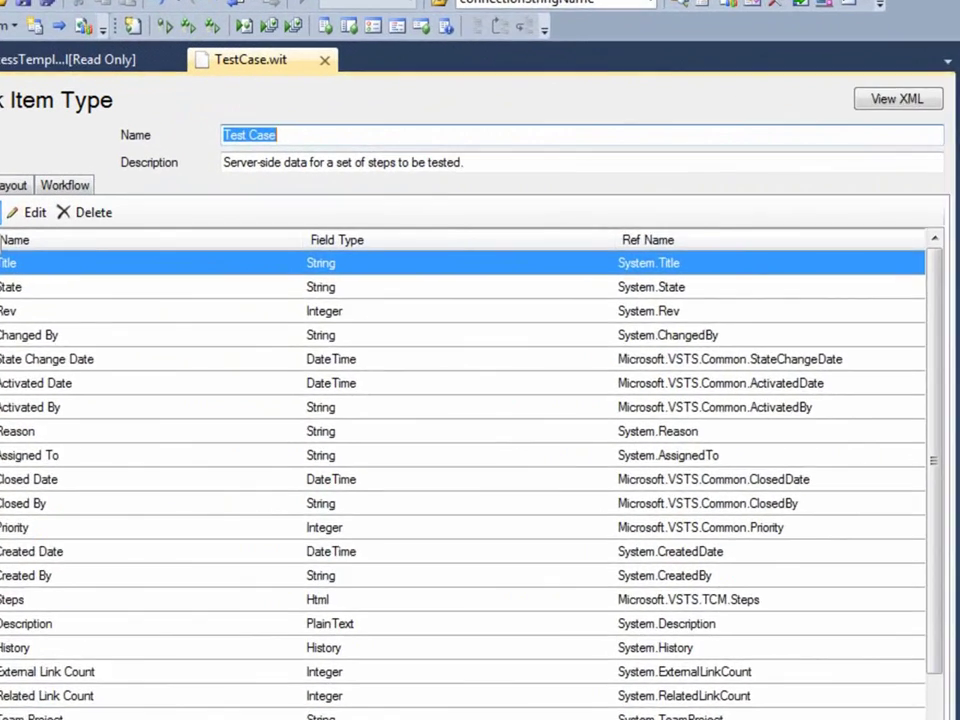
click(48, 189)
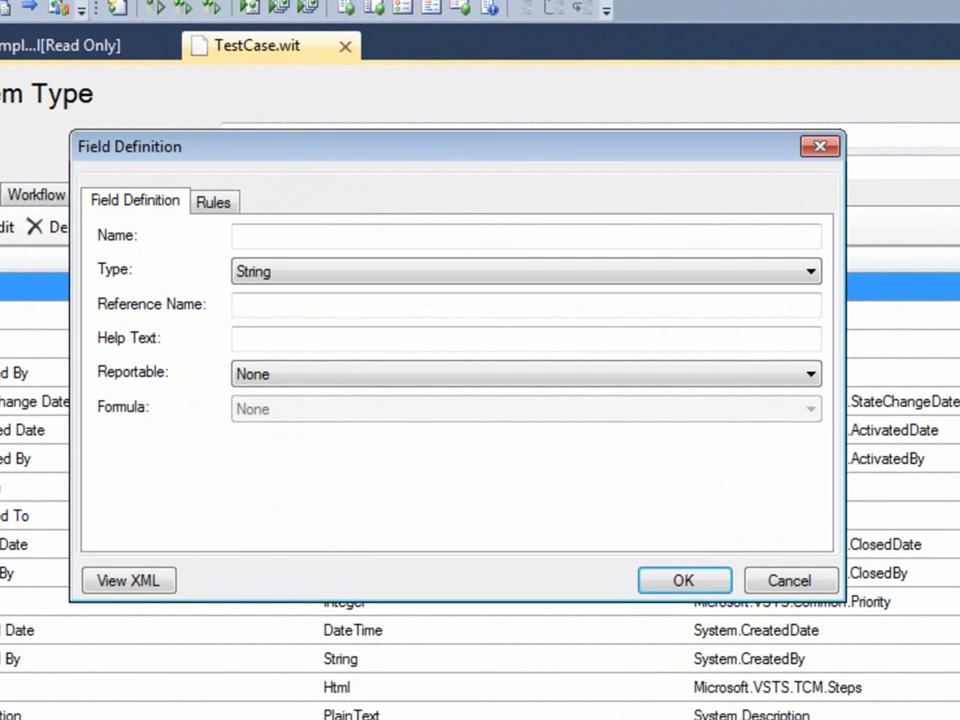
click(240, 237)
text(TAG)
key(Tab)
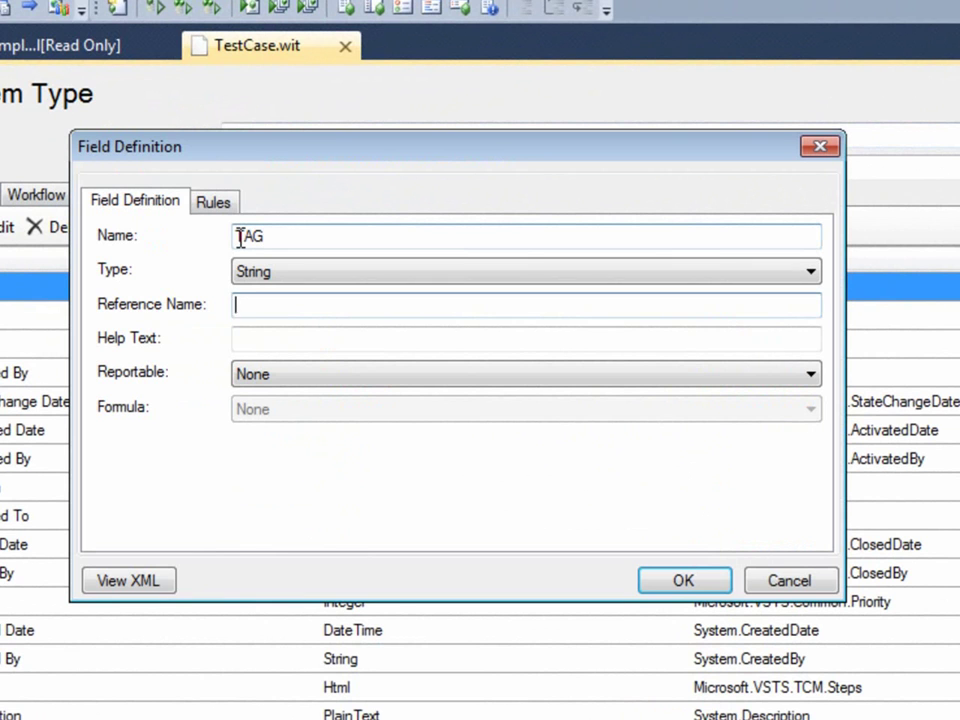
text(Sogeti.Tag)
key(Tab)
text(A string filed to hold tags for the test case)
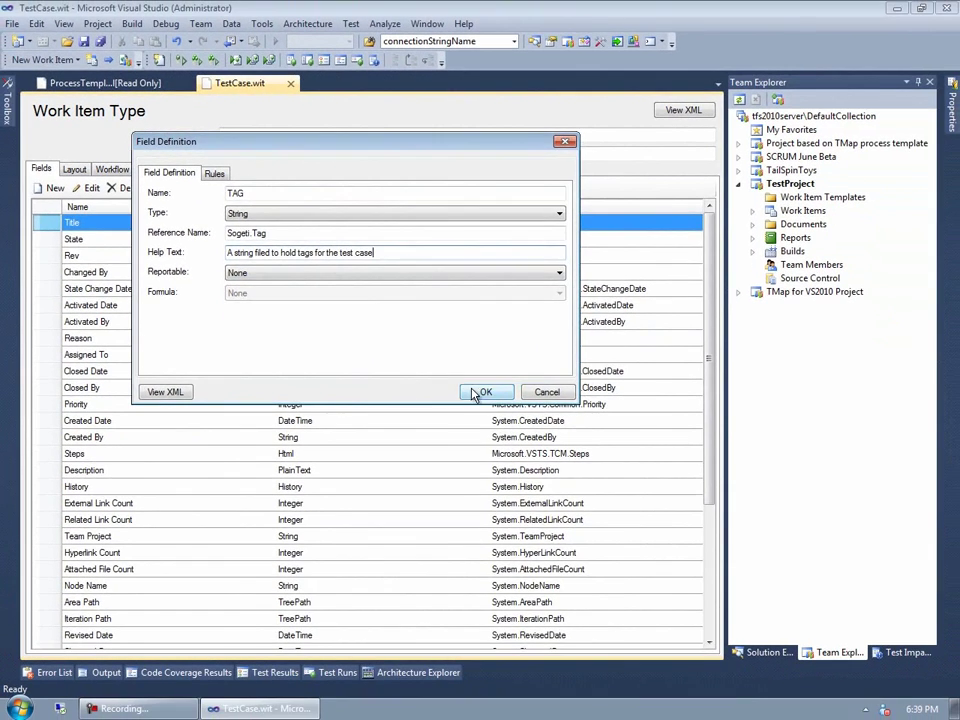
click(683, 580)
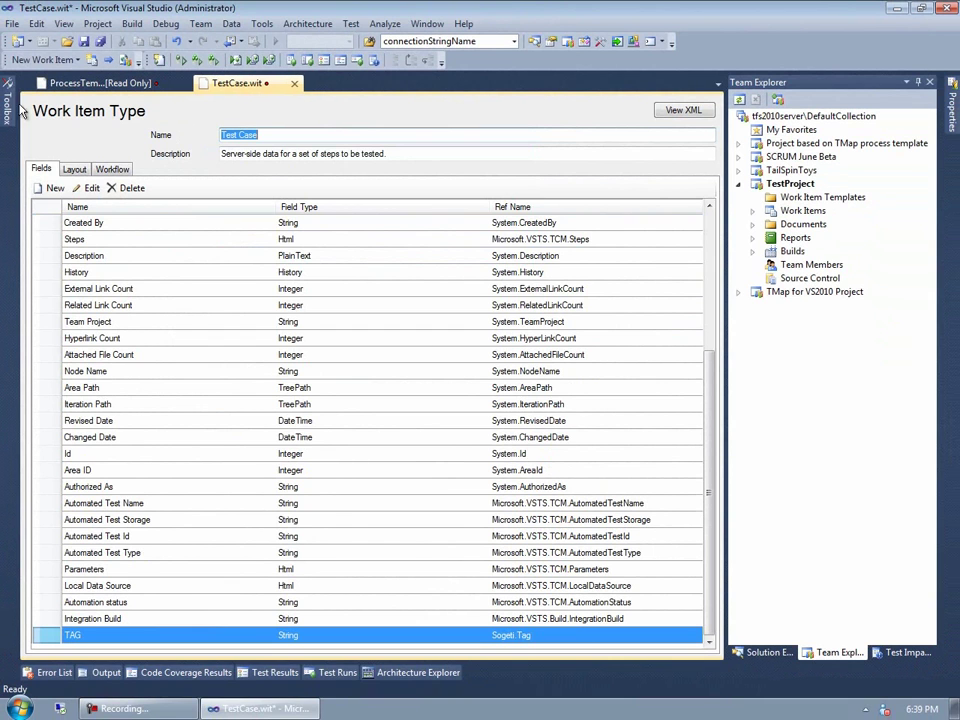
Step: Add a new control to the column inside the Classification group of the Test Case form layout
click(75, 171)
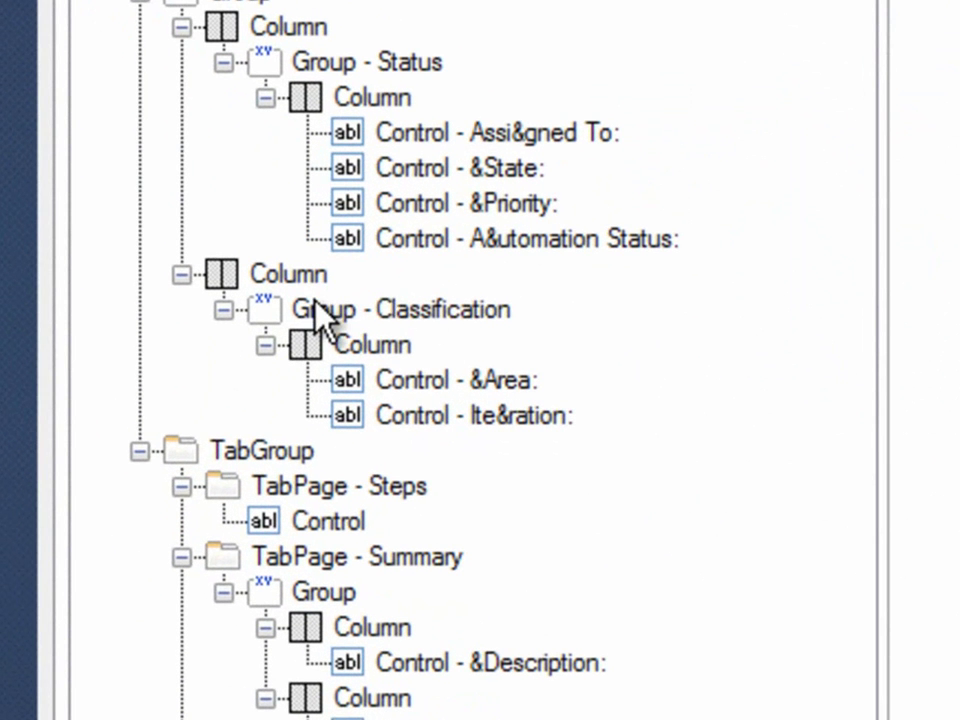
click(316, 308)
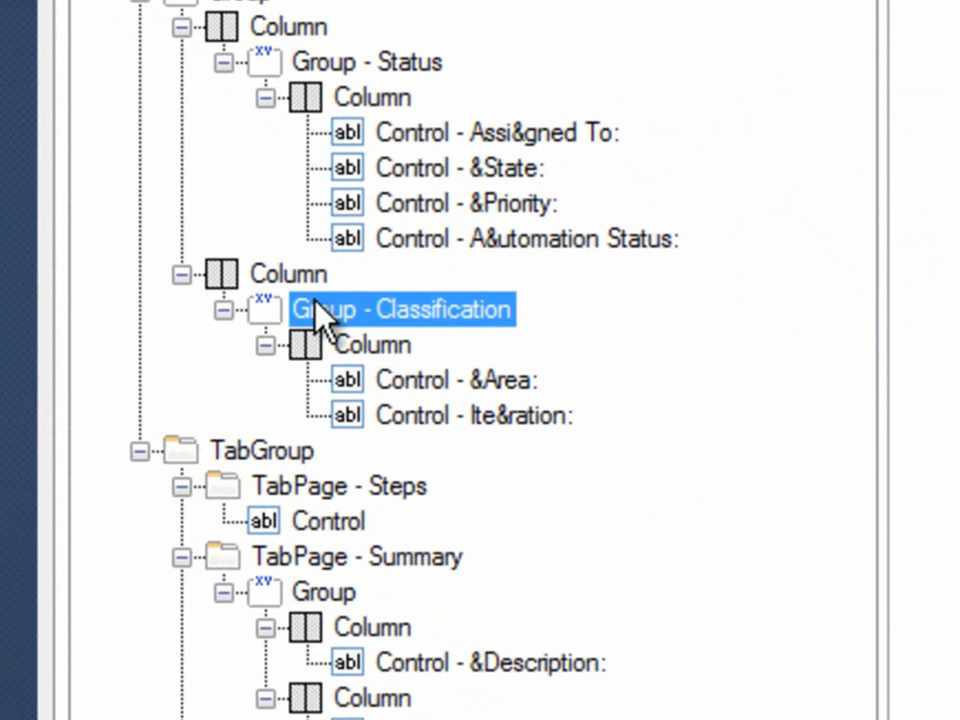
click(330, 343)
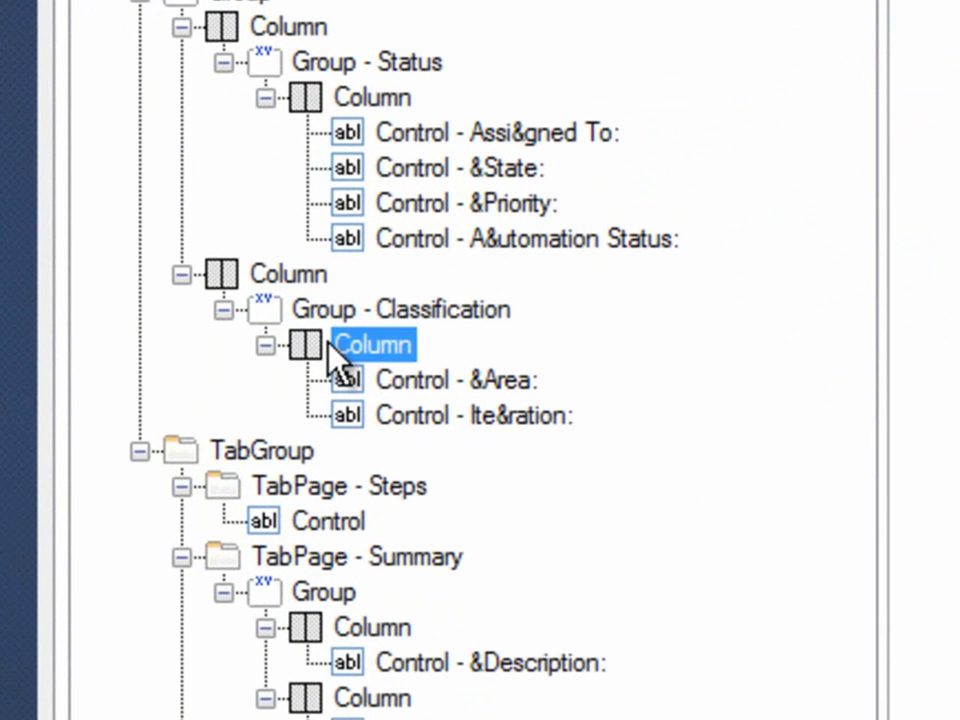
right_click(388, 342)
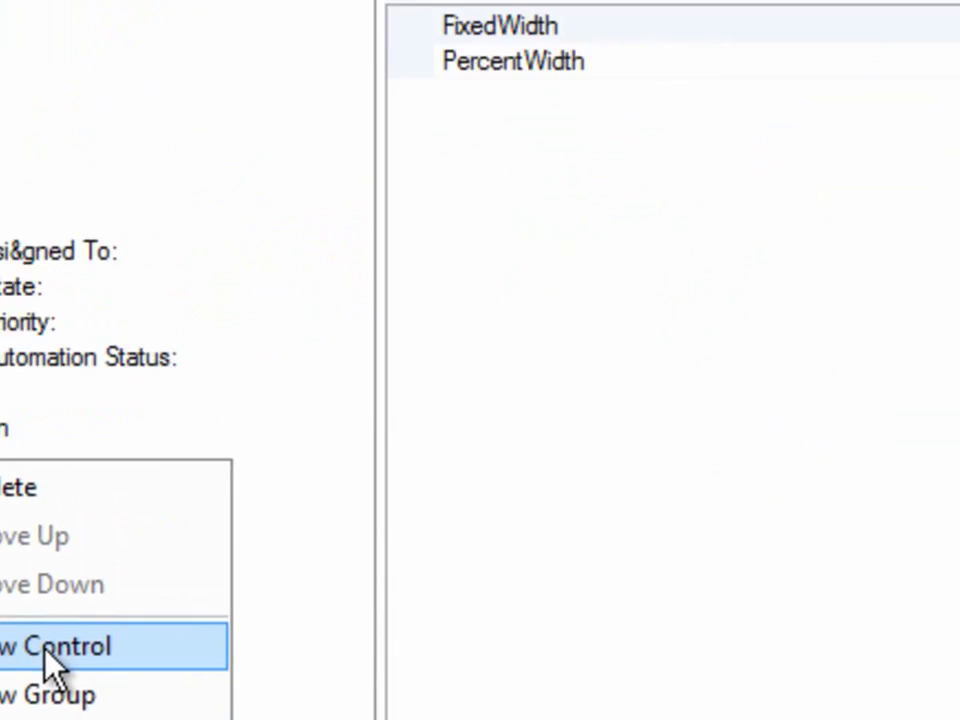
click(159, 620)
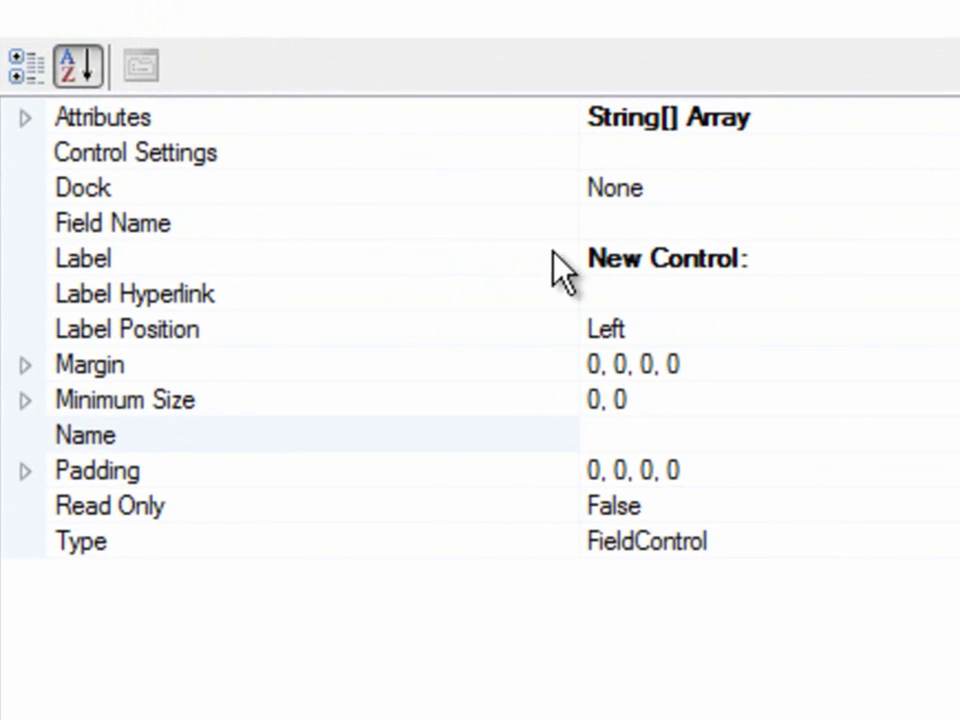
Step: Bind the new Classification control to the Sogeti.Tag field and set its label to "Tag:"
click(703, 222)
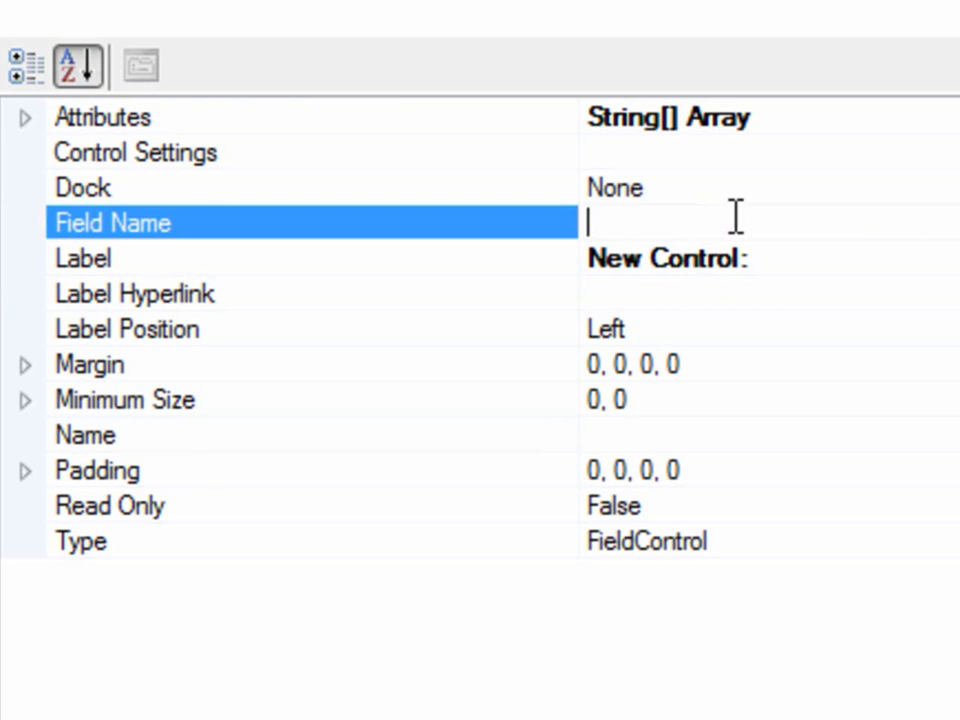
key(alt+Down)
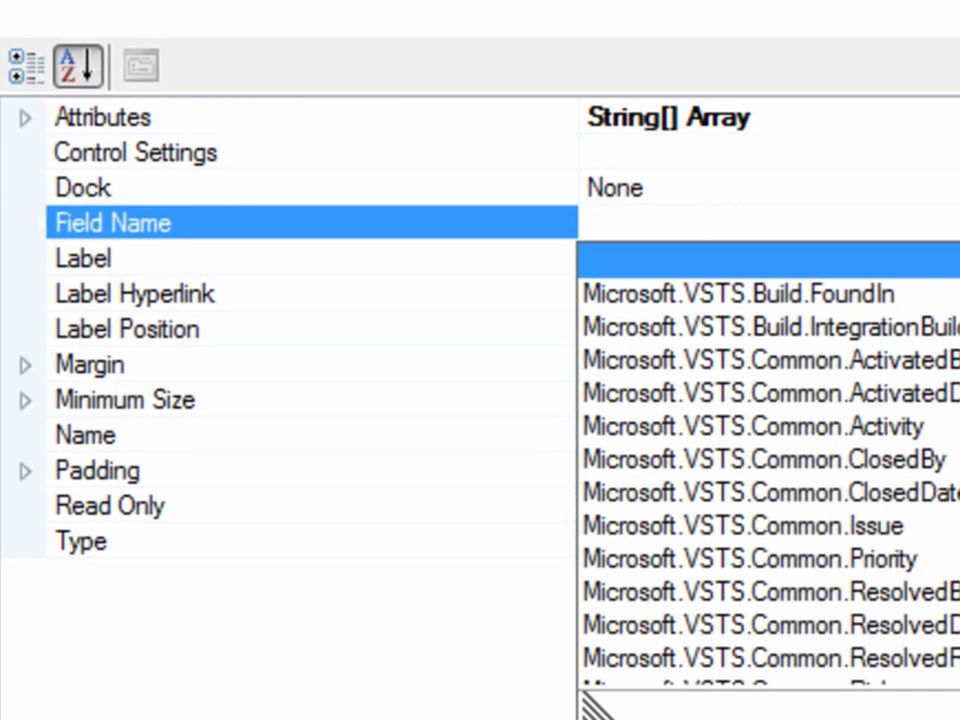
scroll(770, 470, down, 10)
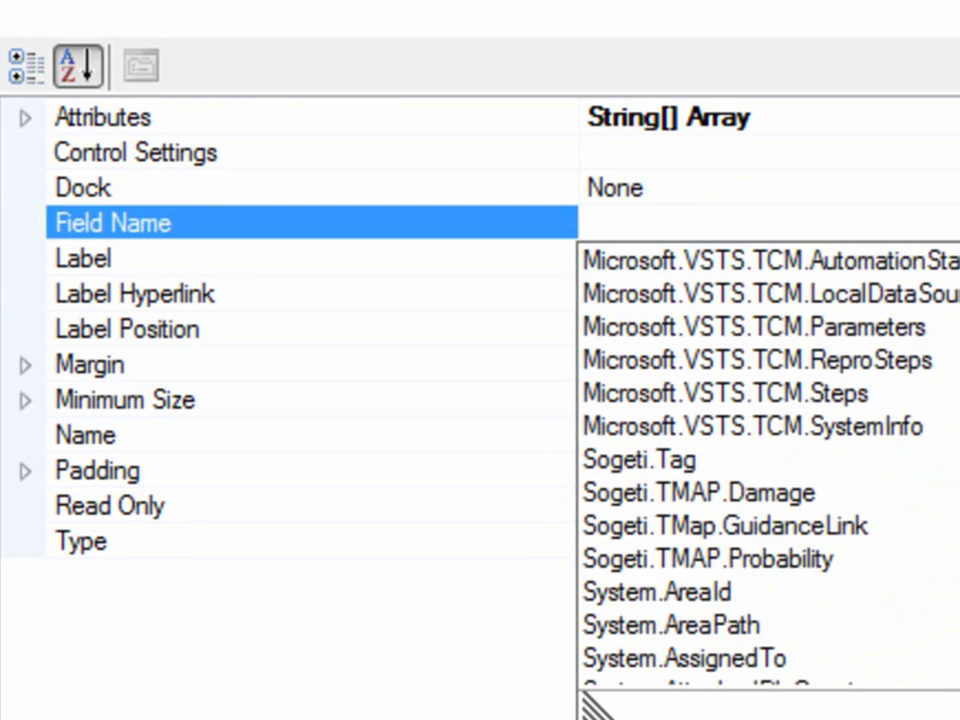
click(616, 463)
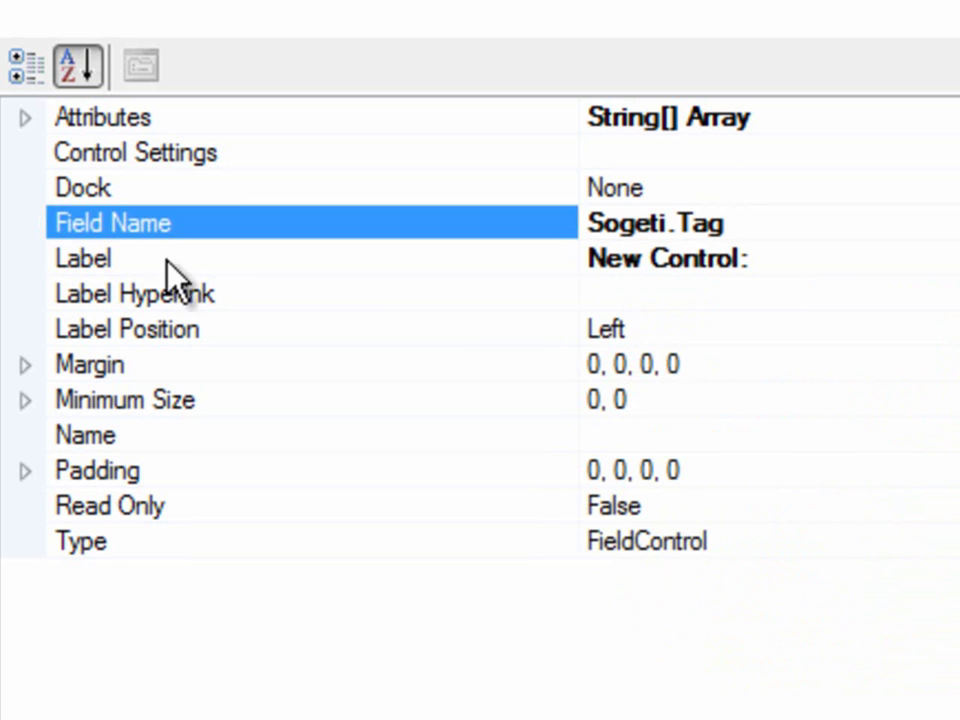
click(733, 260)
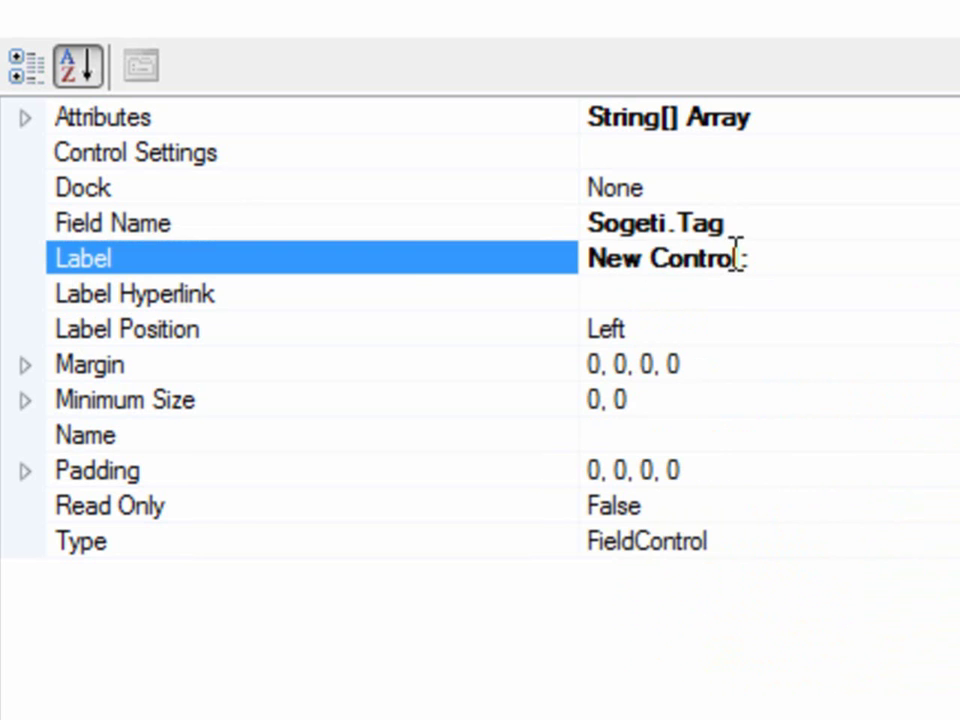
drag(733, 260, 439, 251)
text(Tag:)
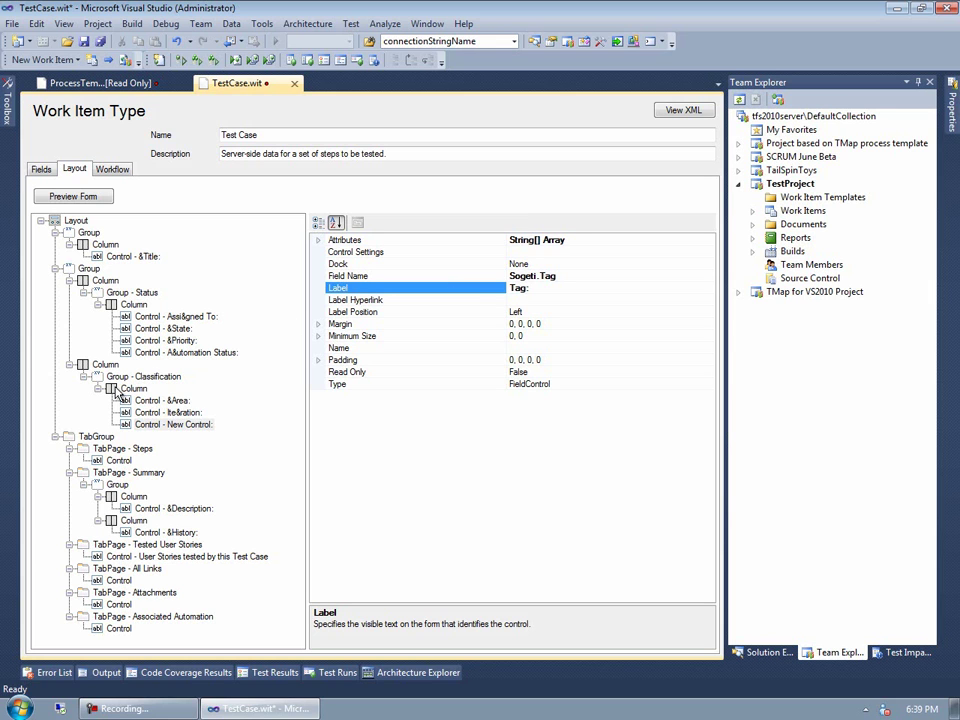
Step: Preview the Test Case form, check the Tag field in the Classification group, and close the preview
click(80, 199)
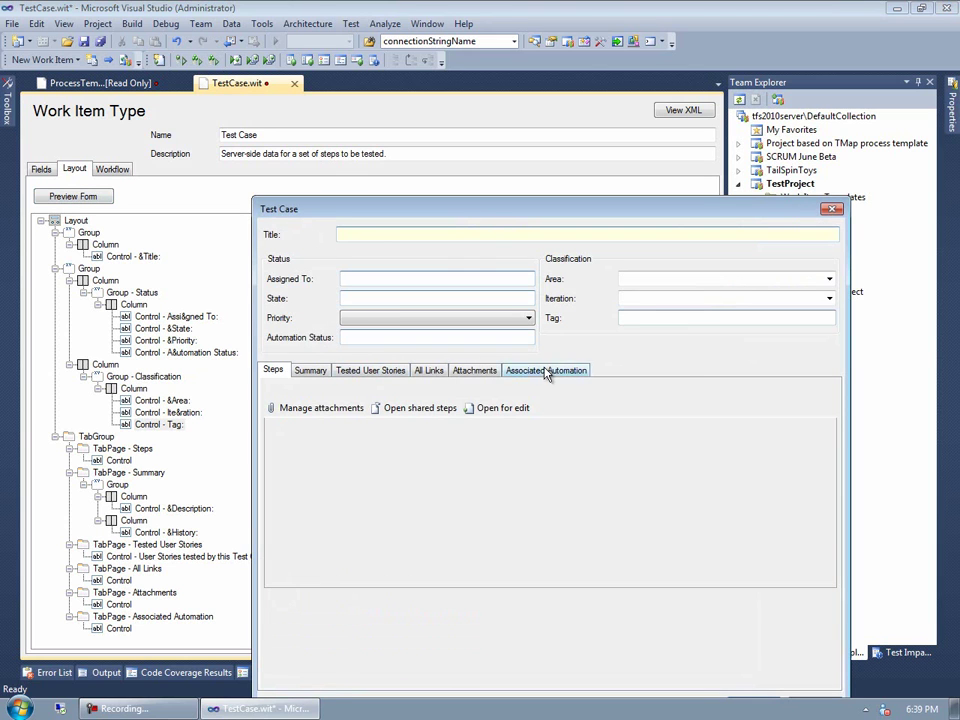
click(644, 318)
click(831, 208)
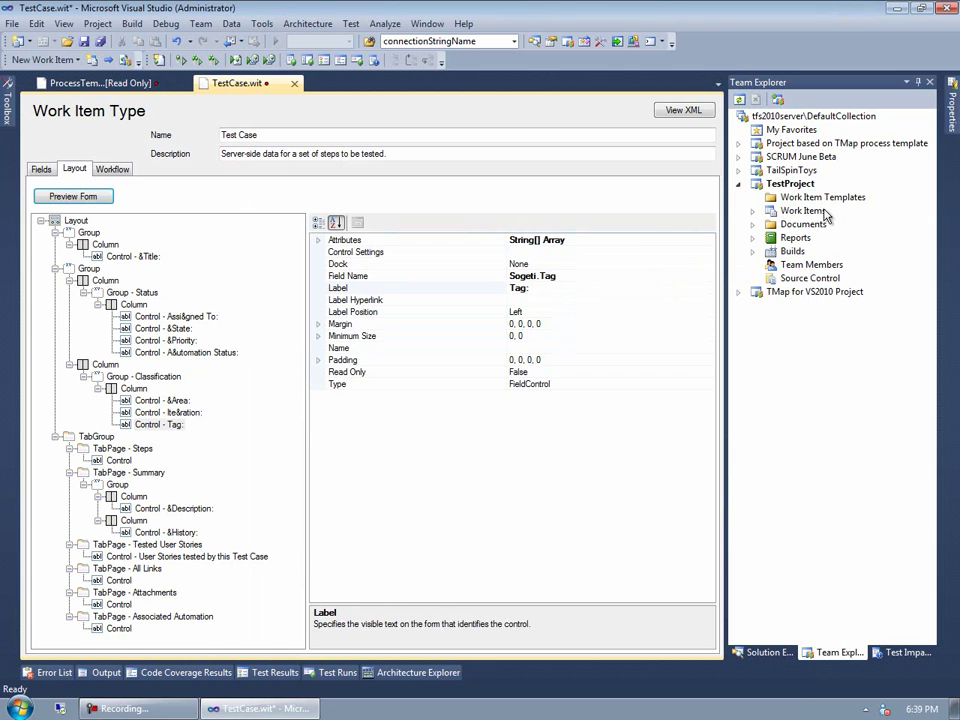
Step: Save and close the modified Test Case type and process template, and upload the template to DefaultCollection
key(ctrl+F4)
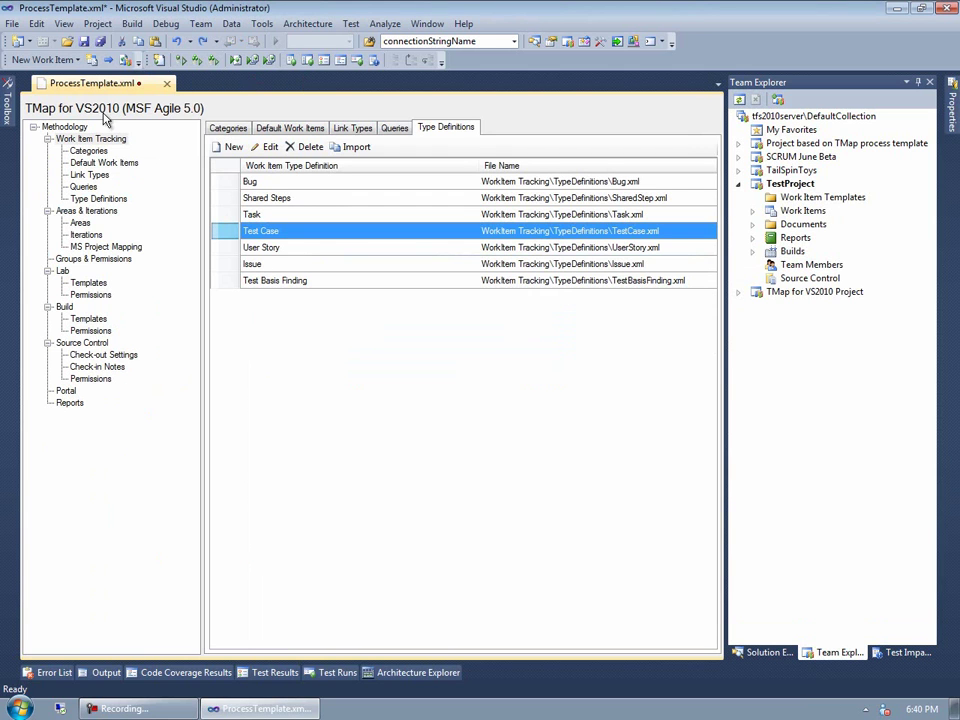
click(84, 42)
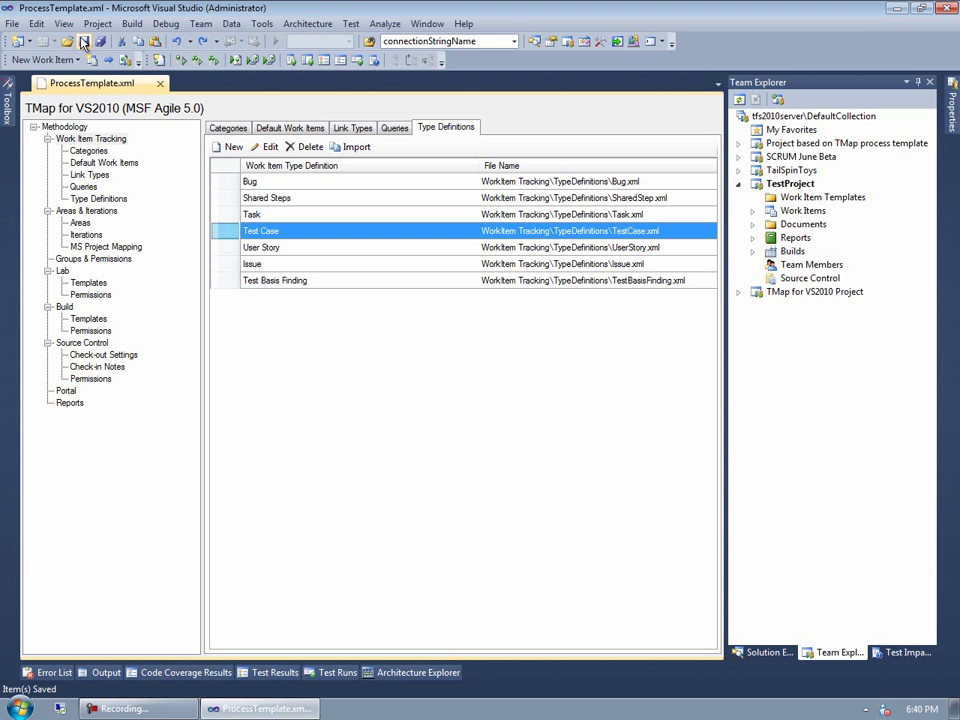
click(160, 83)
right_click(826, 118)
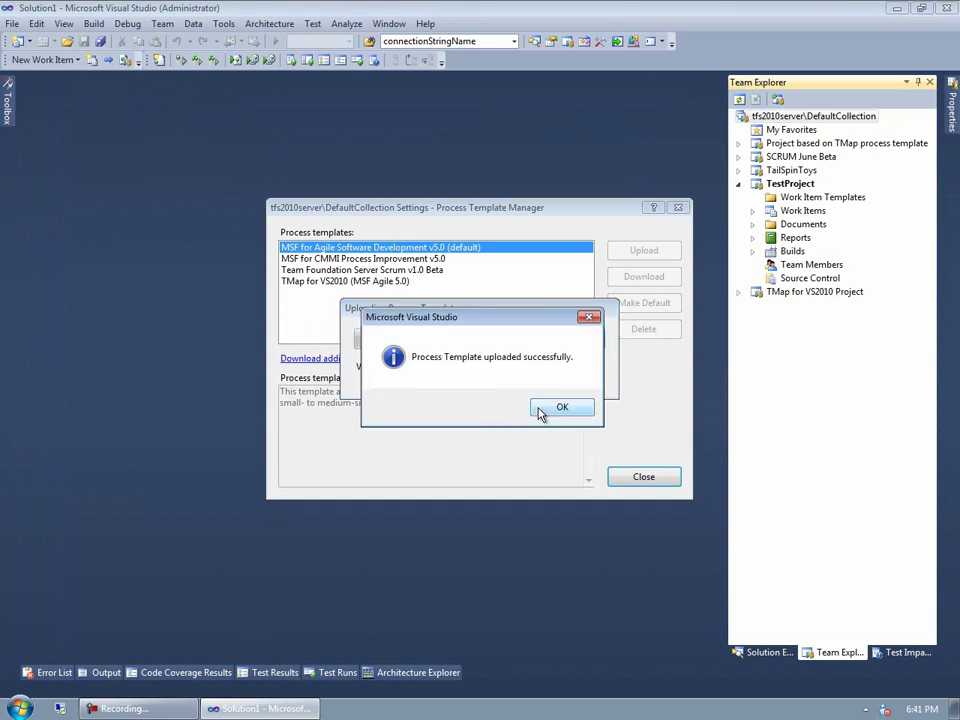
Step: Create a new team project named 2 based on the TMap for VS2010 (MSF Agile 5.0) process template
click(545, 512)
click(548, 512)
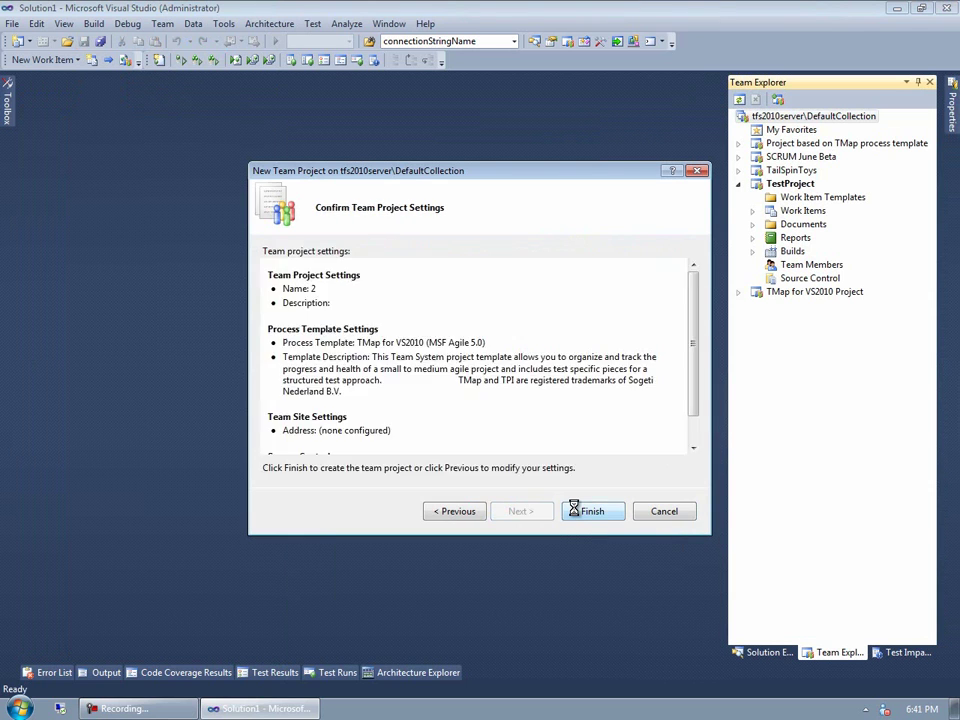
click(574, 511)
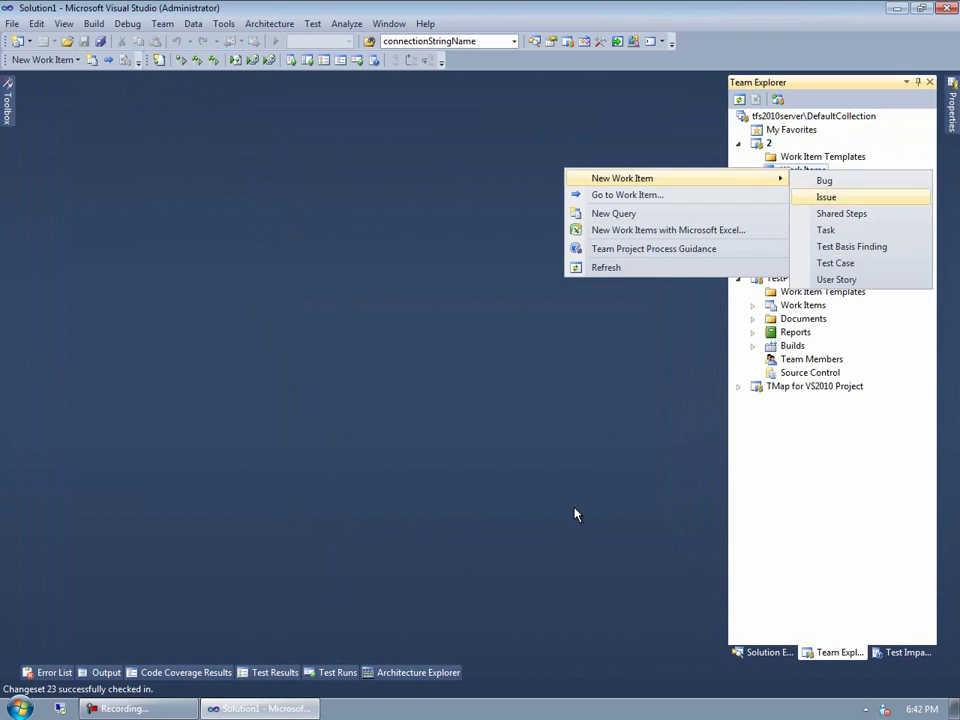
Step: Create a test case in project 2 with tag Screen1 and title "Test Case 1", then save and close it
text(Scre)
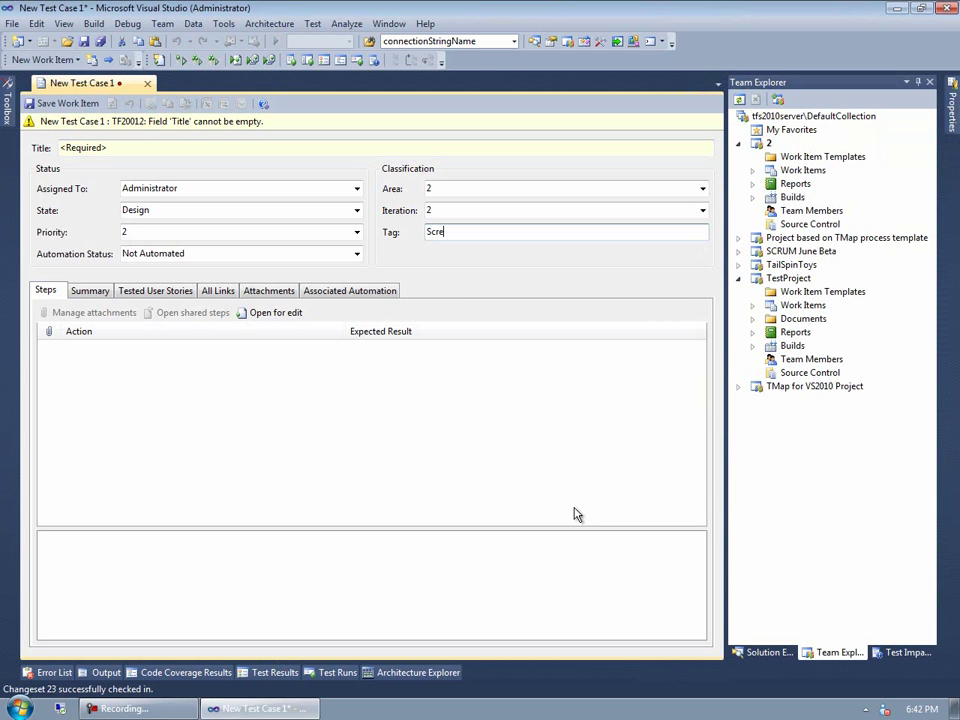
text(en1)
click(317, 149)
text(Test Case 1)
click(68, 104)
click(147, 83)
Step: Create another test case in project 2 titled "Test Case 2" with tag Screen2, then save and close it
right_click(820, 170)
click(793, 180)
text(Test Case 2)
click(467, 233)
text(Screen2)
click(68, 104)
click(147, 83)
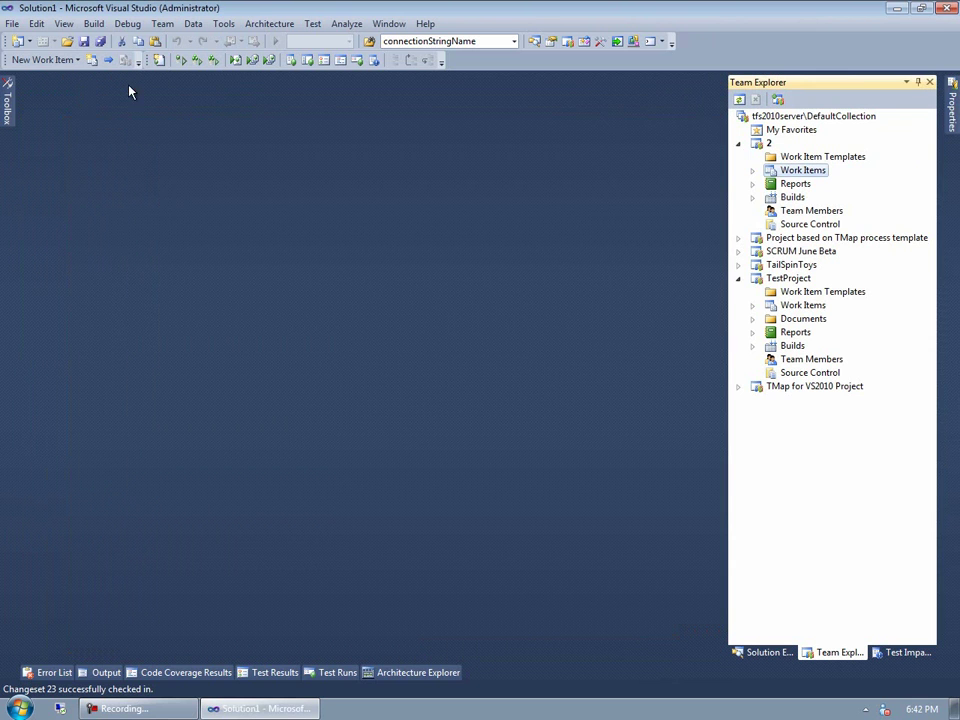
Step: Create a new query under My Queries of project 2 and set its Work Item Type clause to Test Case
click(752, 172)
right_click(786, 187)
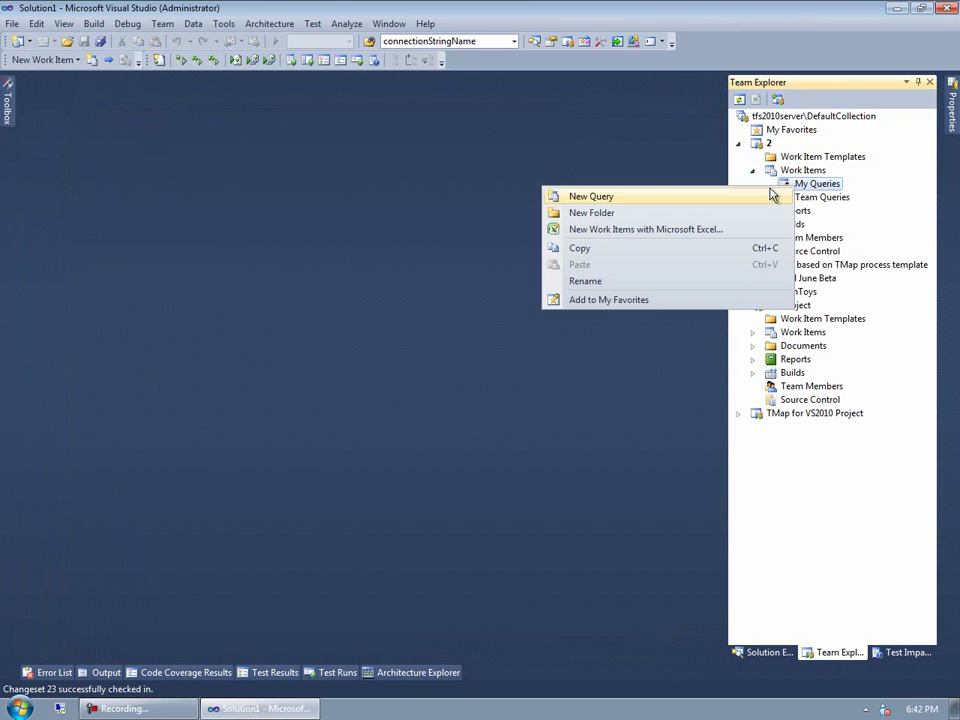
click(590, 196)
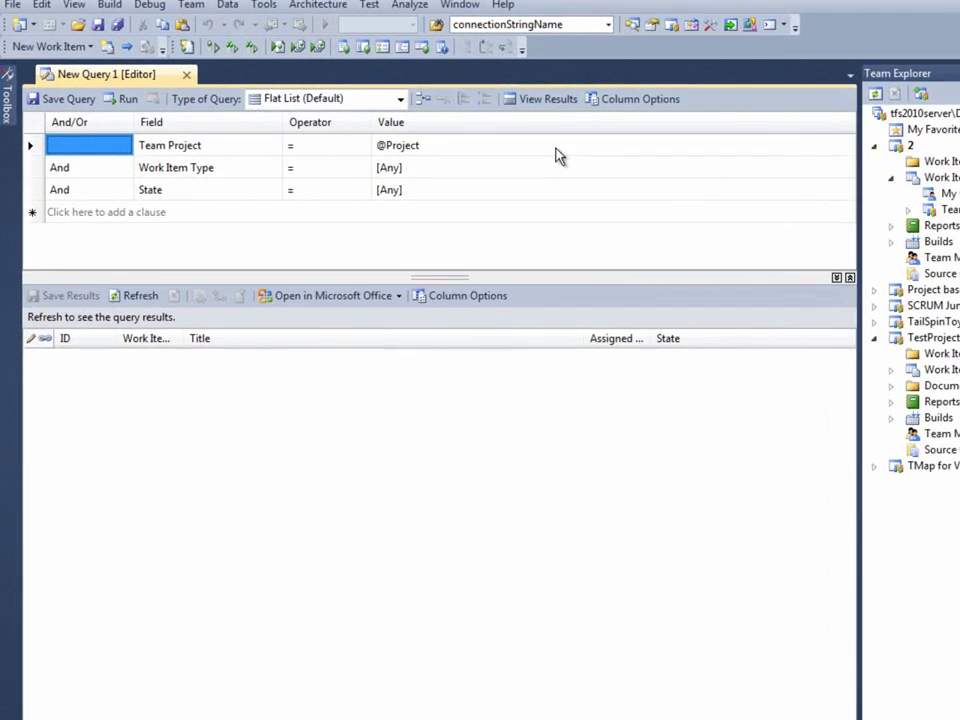
click(412, 163)
text(Test Case)
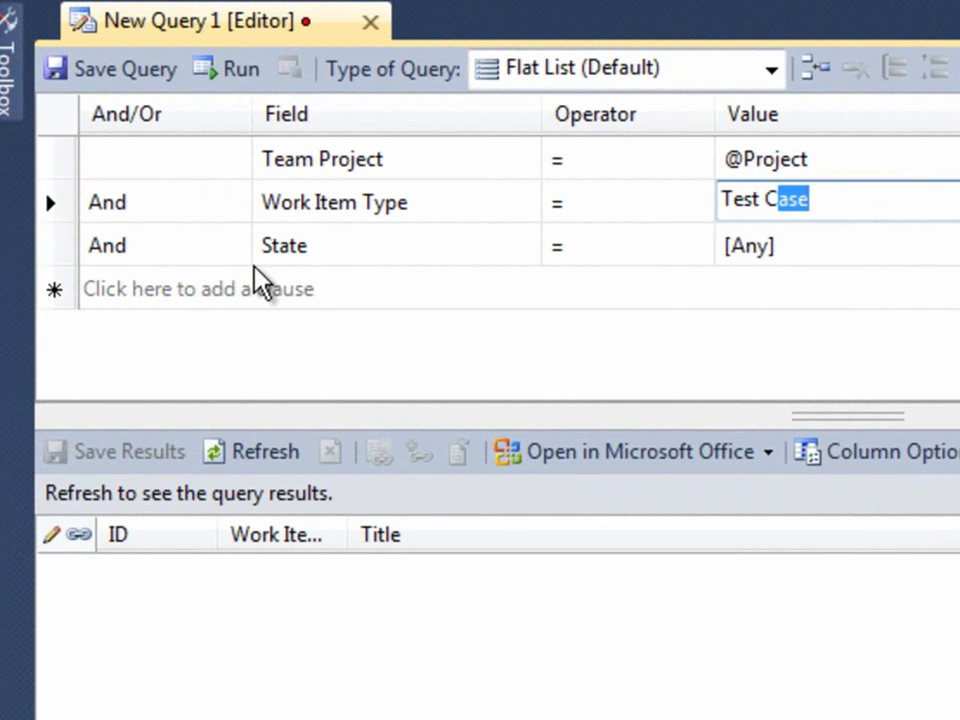
Step: Replace the query's State clause with TAG = screen1 and run the query
click(317, 258)
text(TAG)
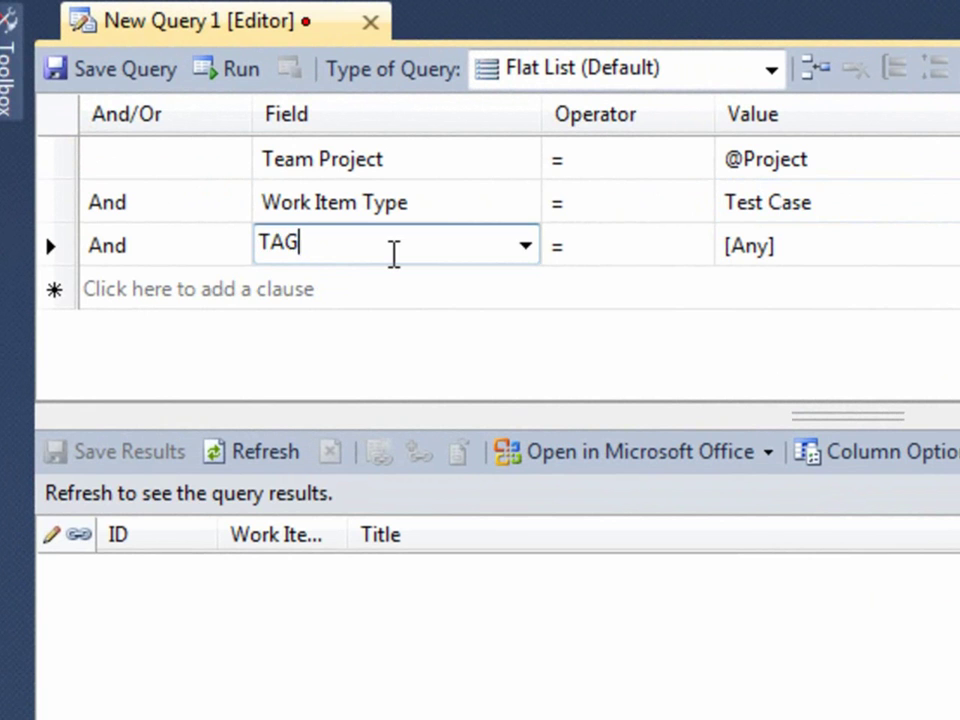
click(823, 260)
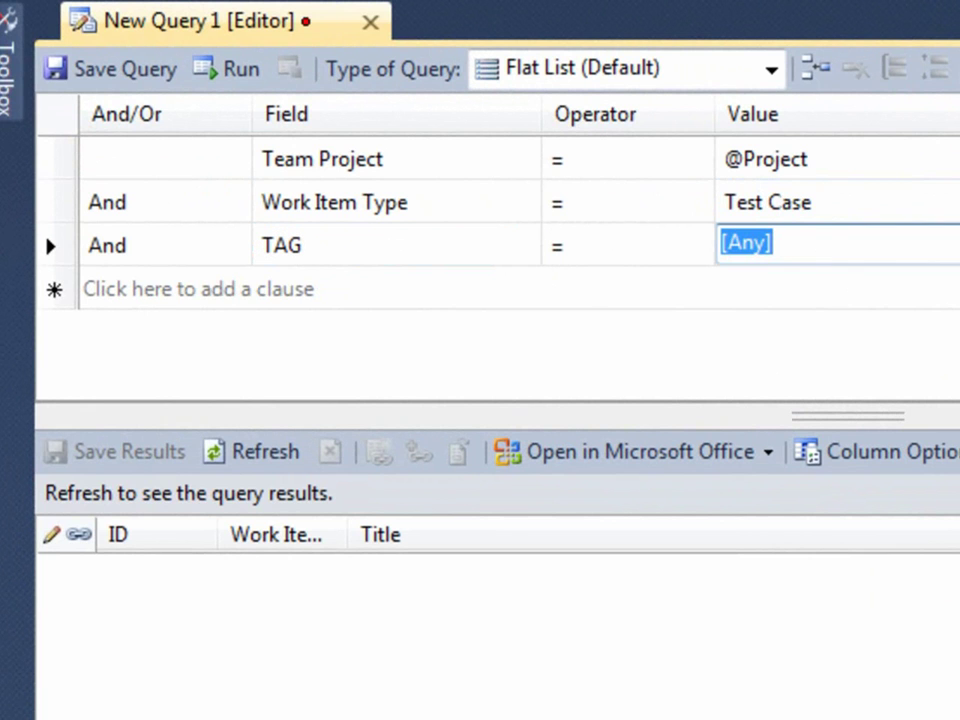
text(screen1)
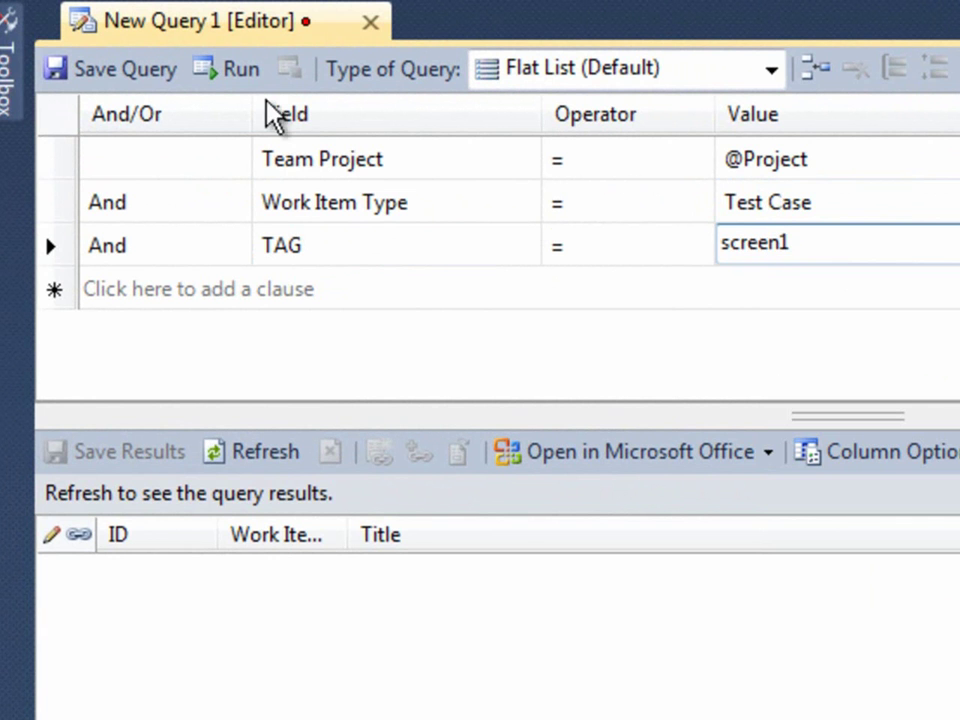
click(240, 76)
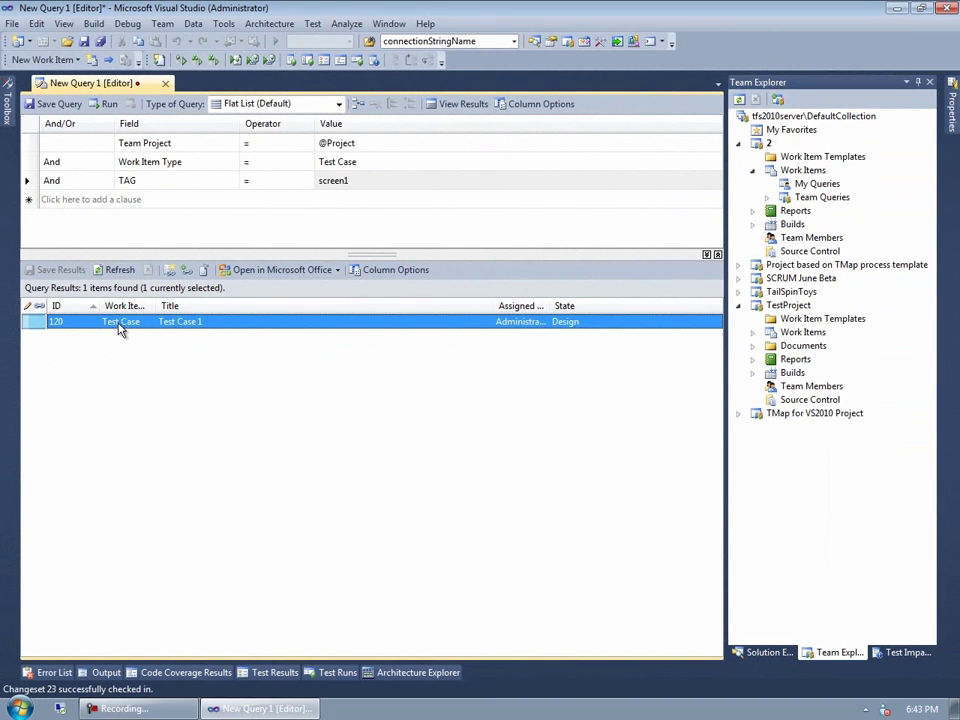
Step: Set the TAG clause's value to screen2 and run the query again
click(381, 180)
click(379, 179)
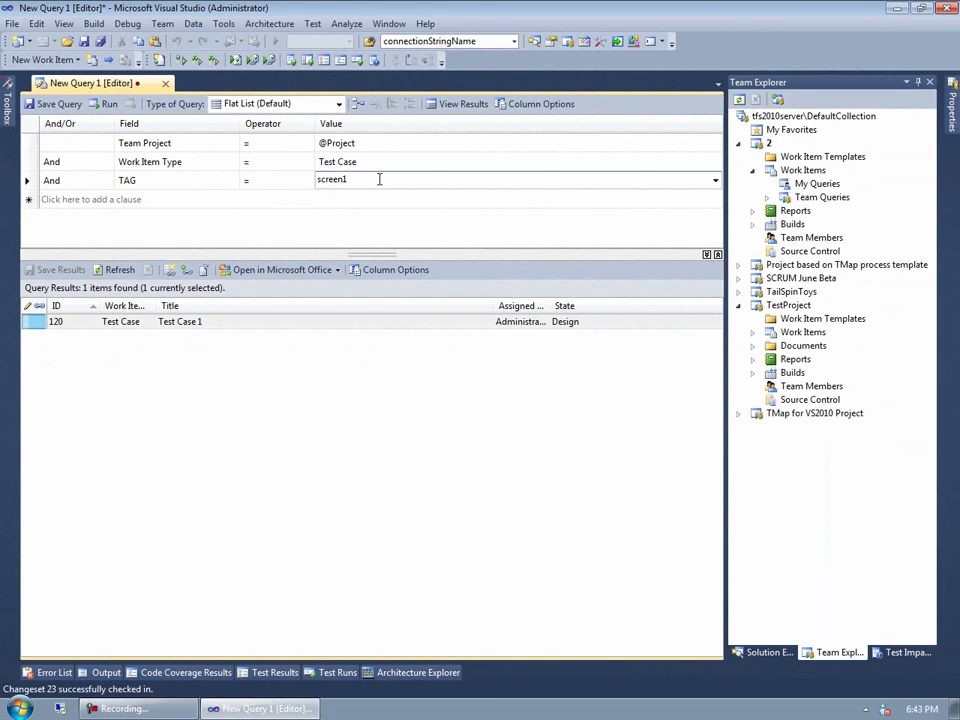
text(2)
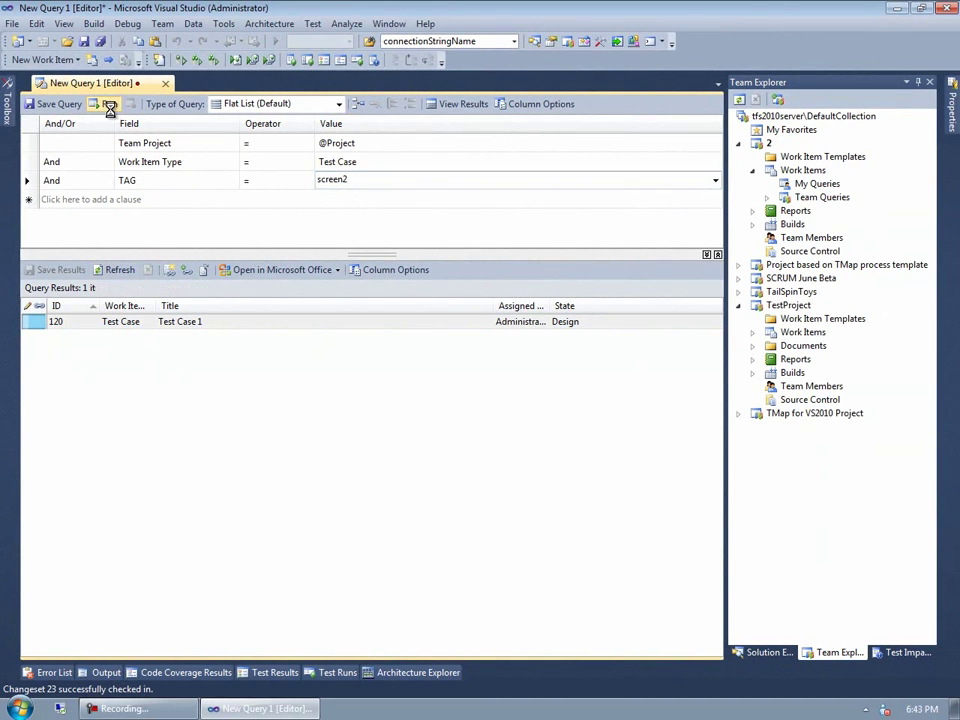
click(107, 104)
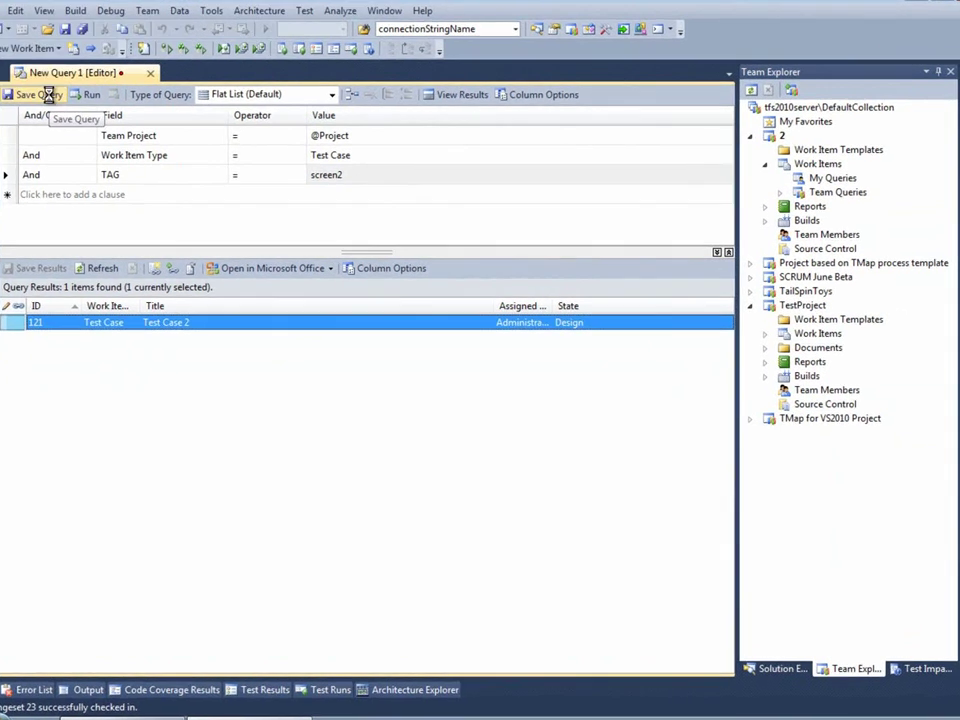
Step: Save the query to the 2/My Queries folder on the server as "Filter Test Cases based on Tag"
click(50, 104)
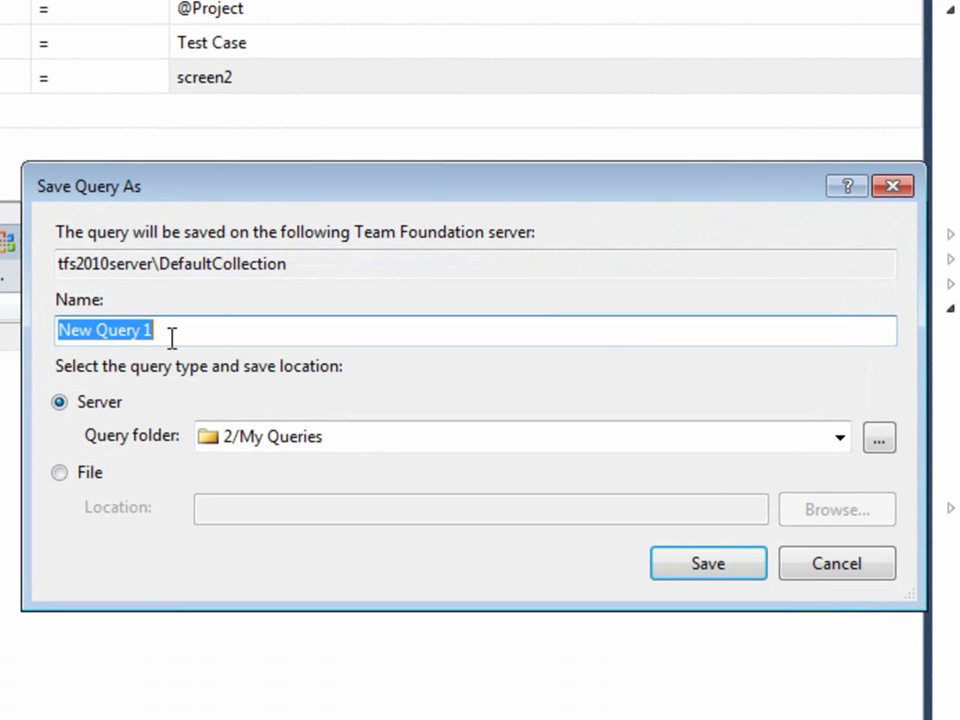
text(Filter Test Case)
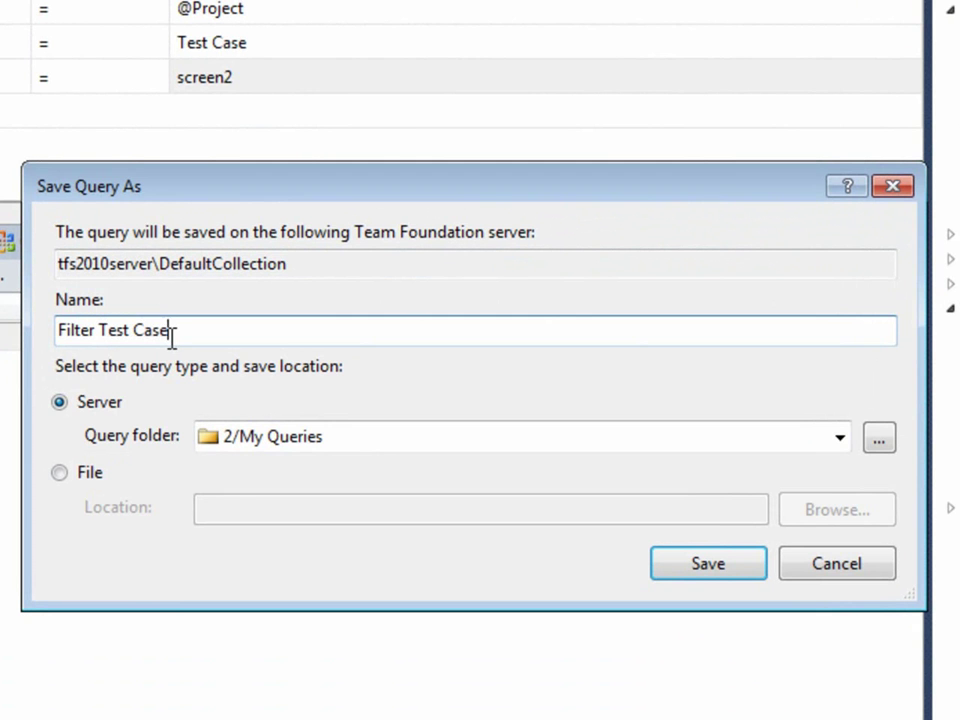
text(s based on Tag)
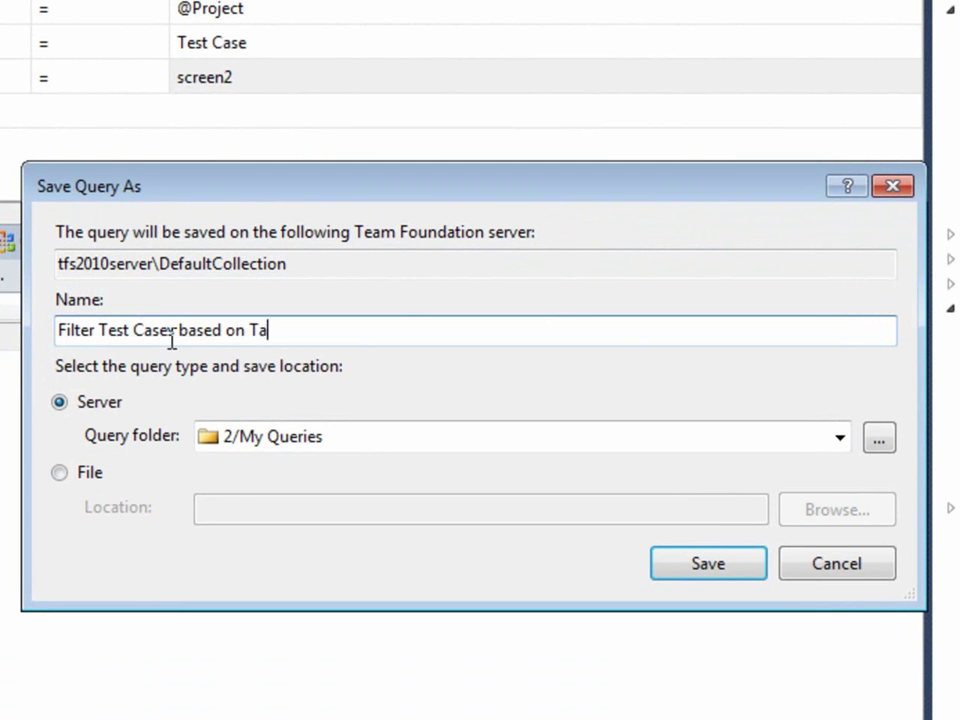